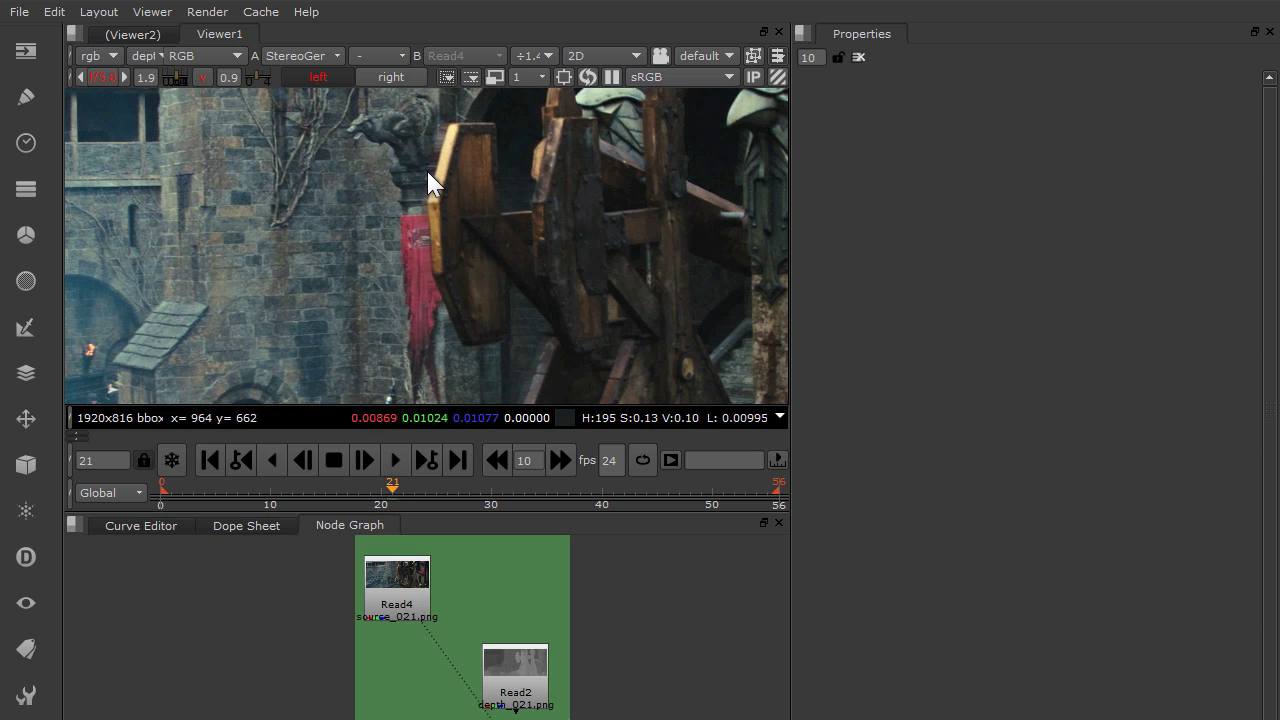
# Compare the stereo generator output with the Merge2 result around the red banner and wooden catapult at frame 21
pyautogui.press('2')
pyautogui.press('1')
pyautogui.press('2')
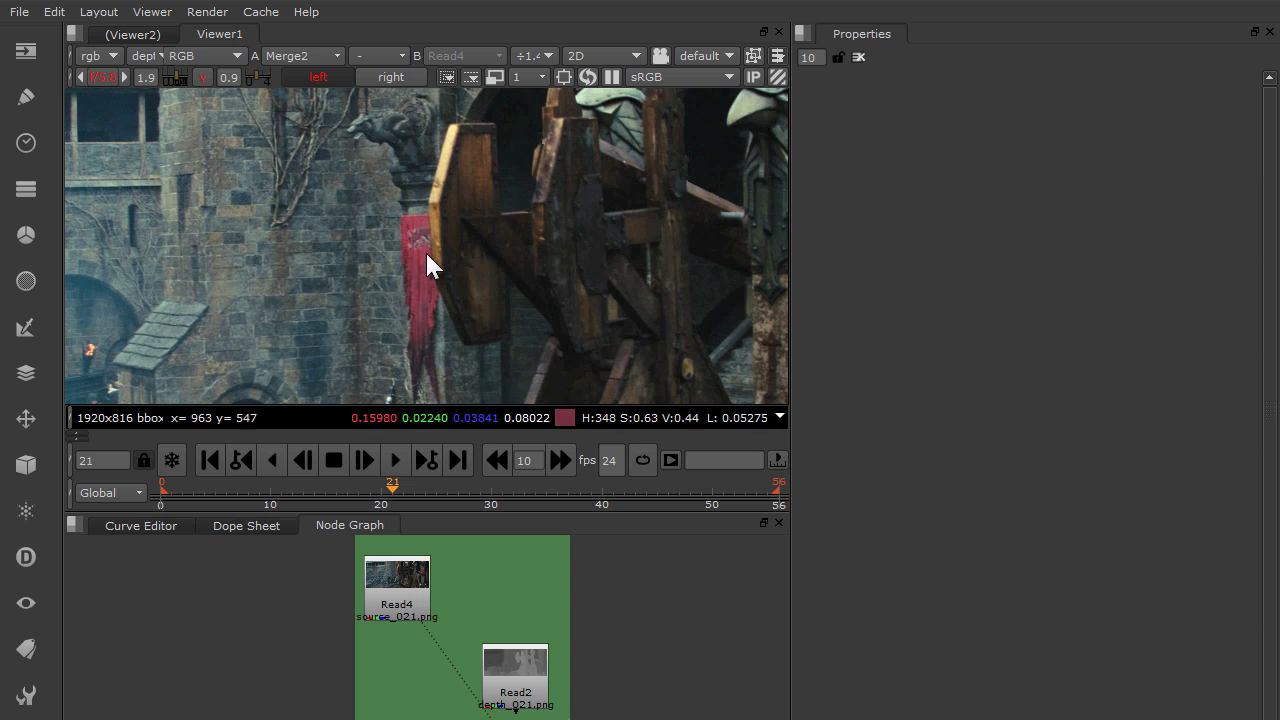
pyautogui.press('1')
pyautogui.press('2')
pyautogui.press('1')
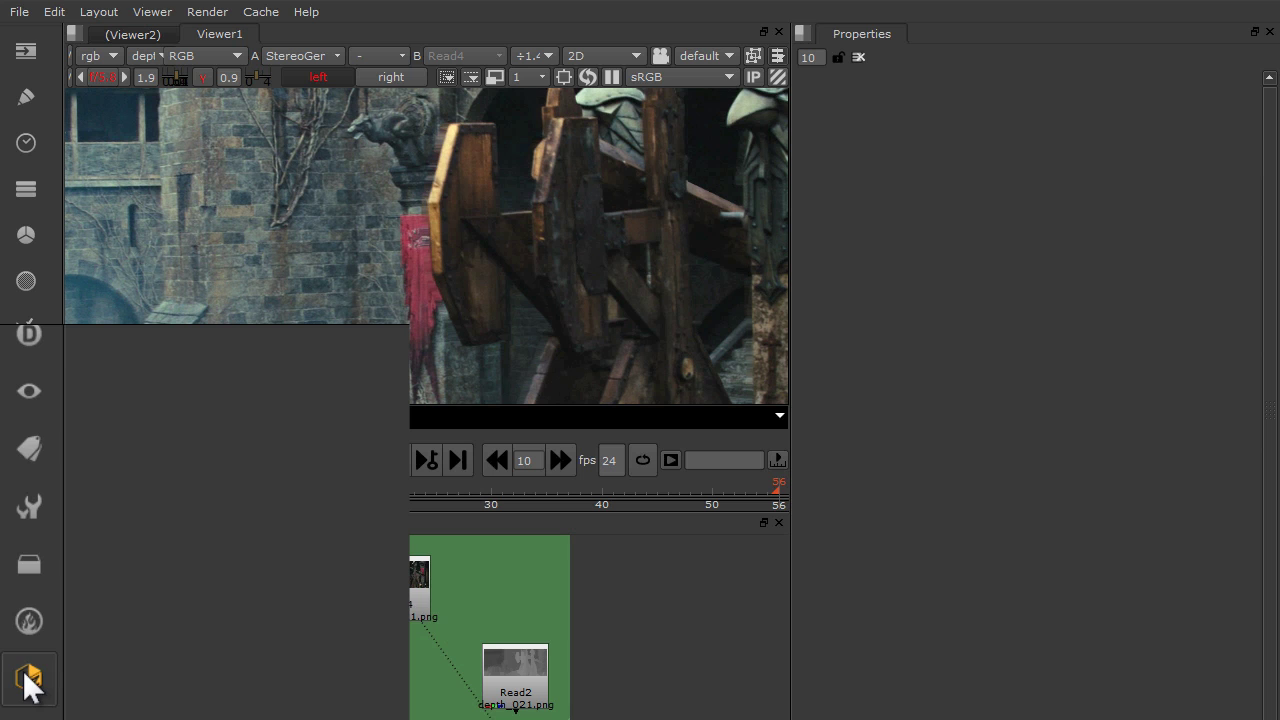
# Add a YUVsoft Background Reconstruction node under the Read4 source and connect its Depth input to Read2
pyautogui.click(26, 676)
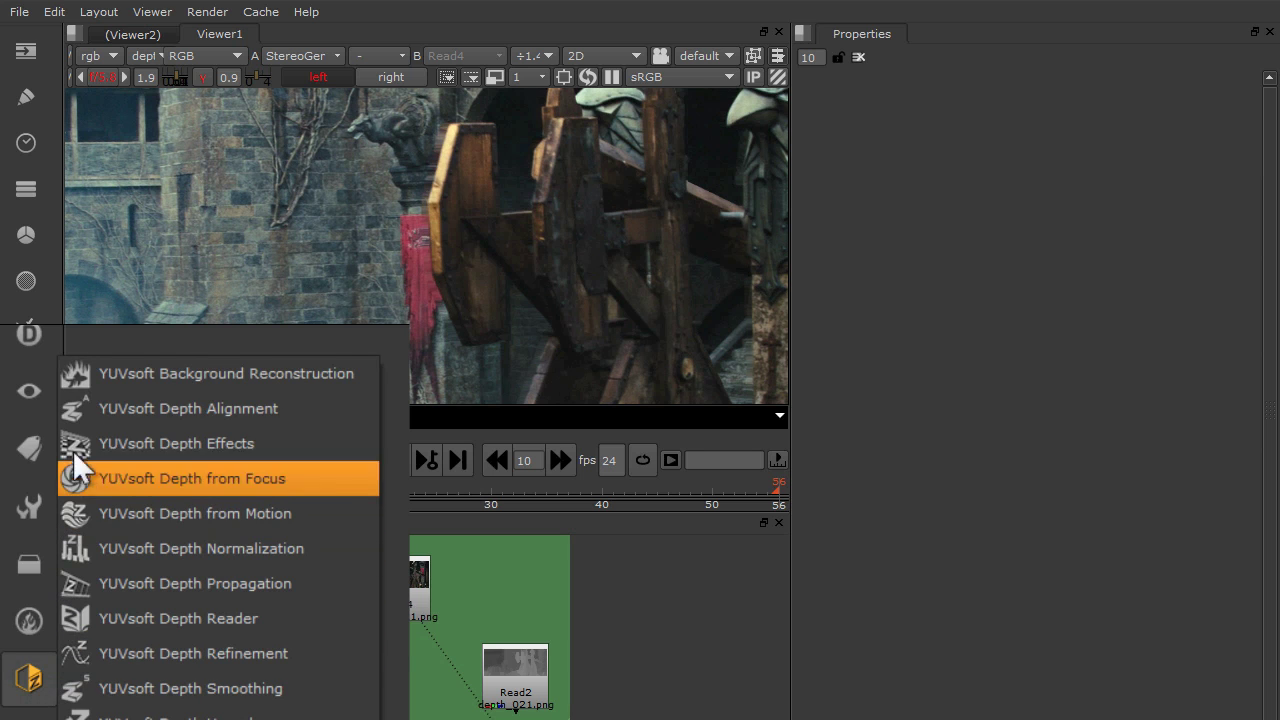
pyautogui.click(78, 383)
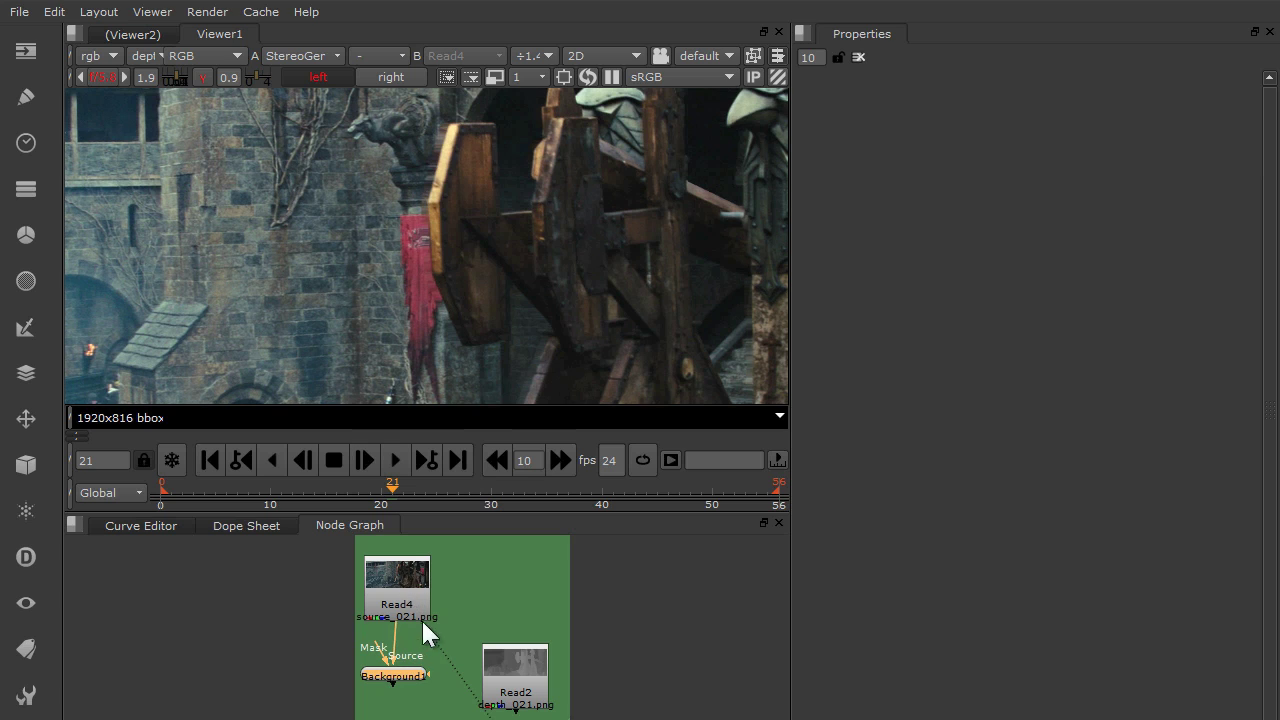
pyautogui.moveTo(430, 683); pyautogui.dragTo(508, 672)
pyautogui.click(328, 643)
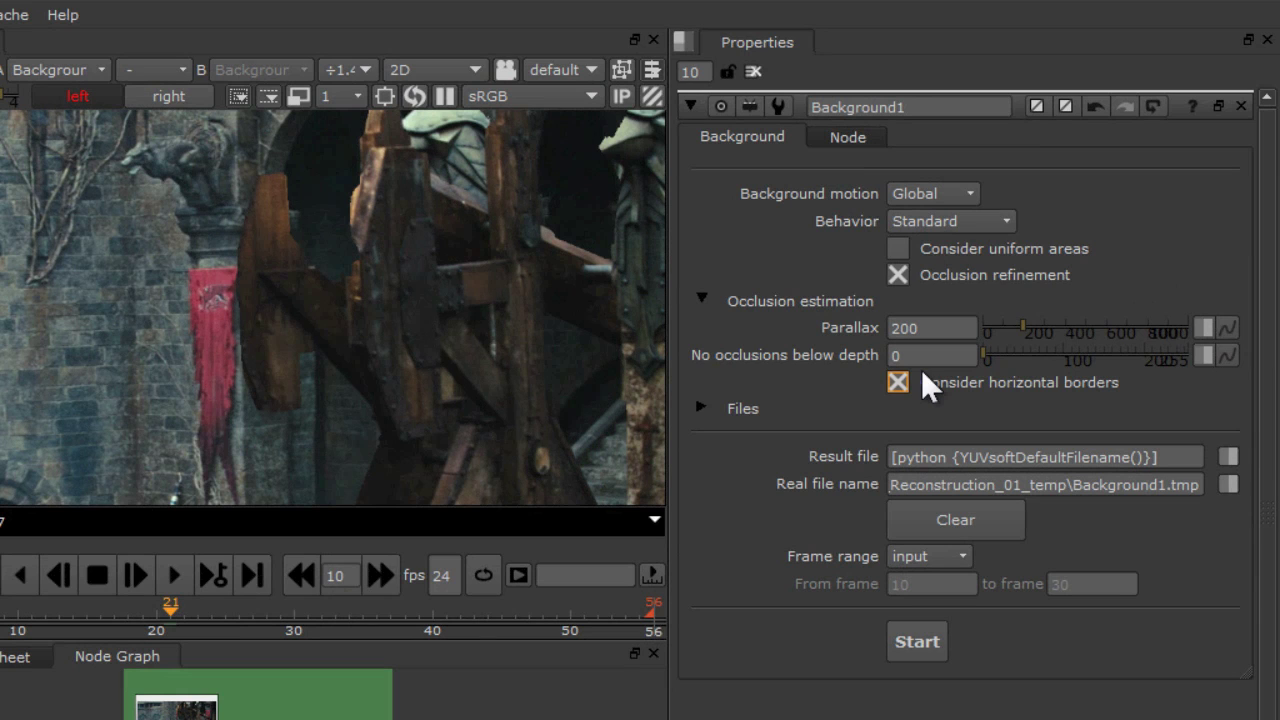
# Start the background reconstruction with the frame range kept at input
pyautogui.click(926, 556)
pyautogui.click(933, 560)
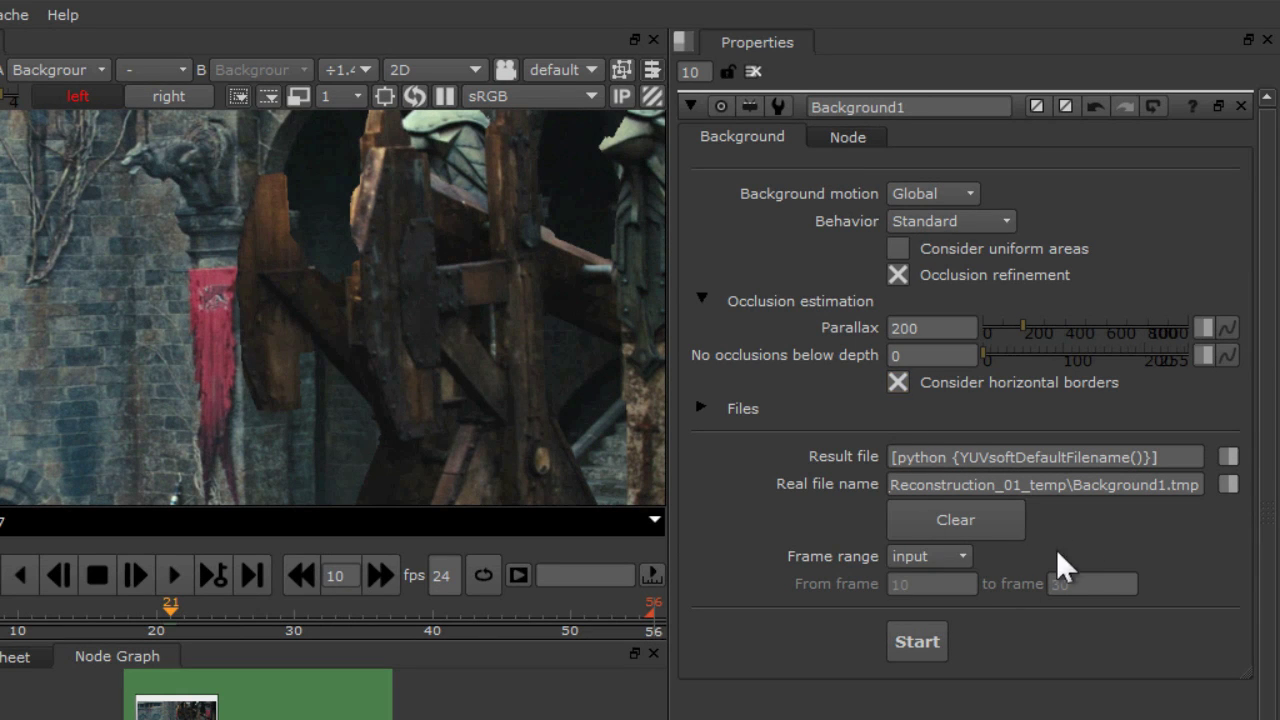
pyautogui.click(915, 640)
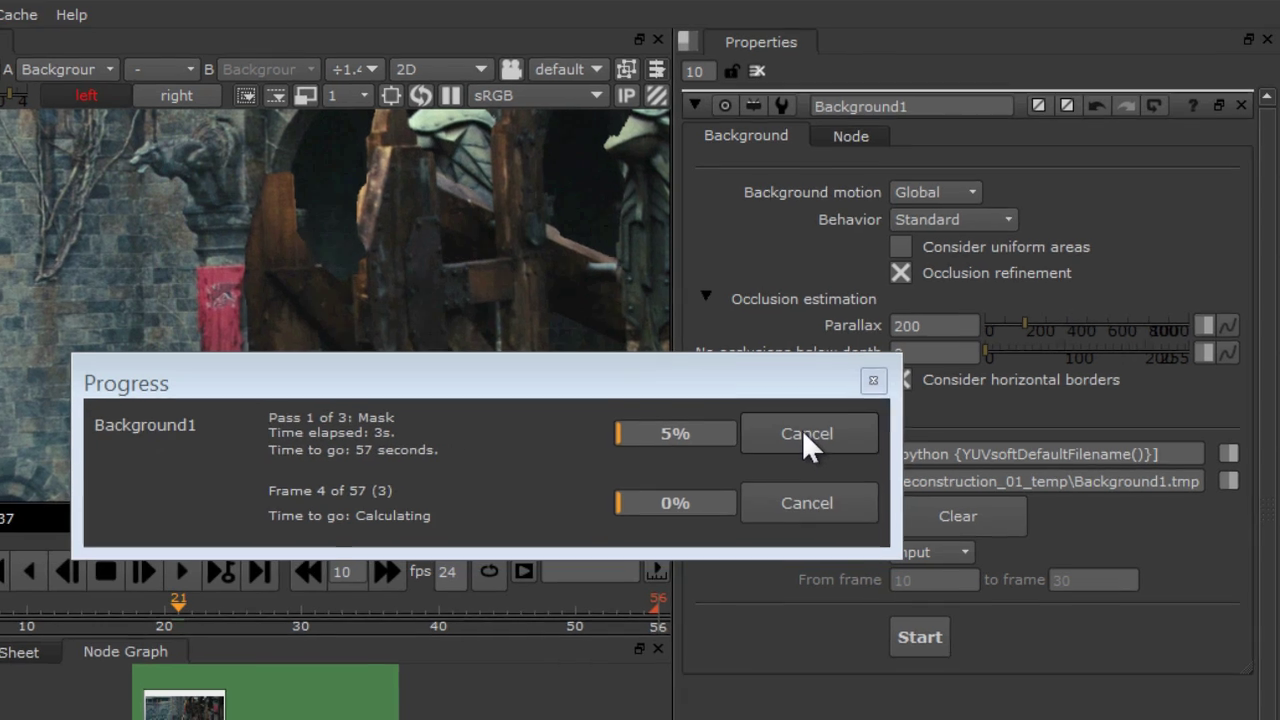
pyautogui.click(805, 433)
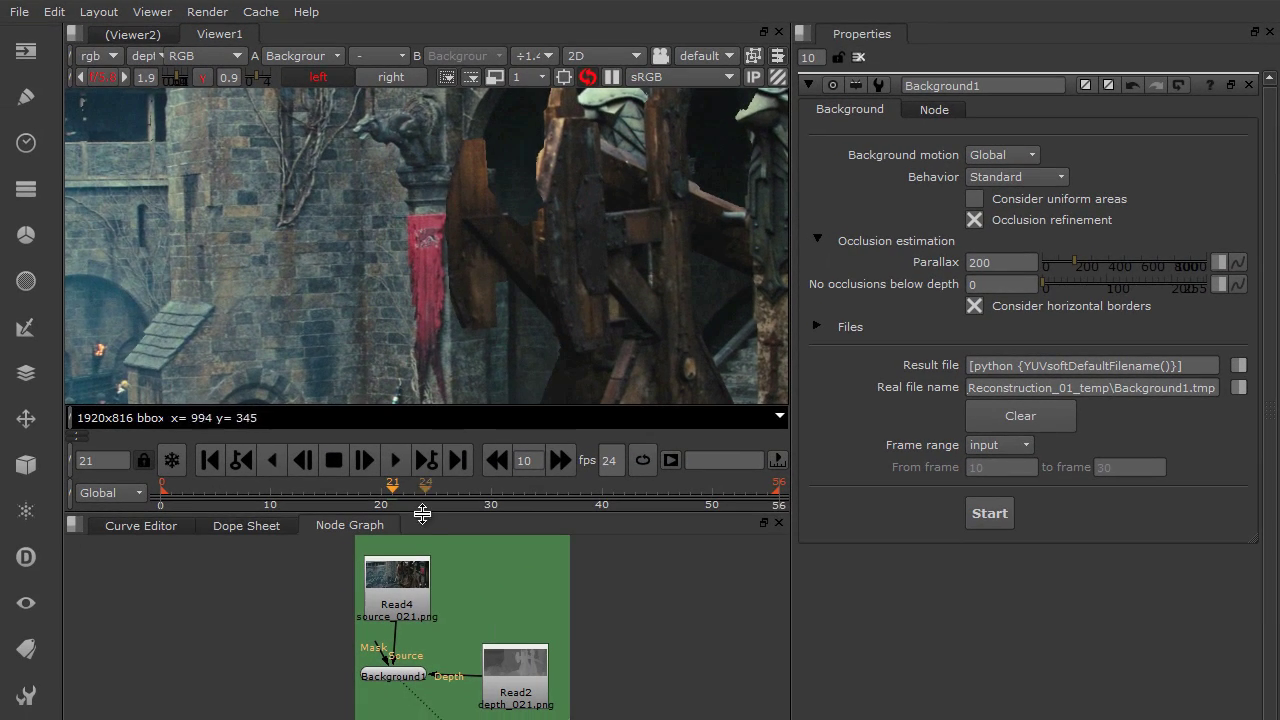
# Disable and re-enable Background1 to compare the clean plate with the source, and stop the depth map playback
pyautogui.click(392, 676)
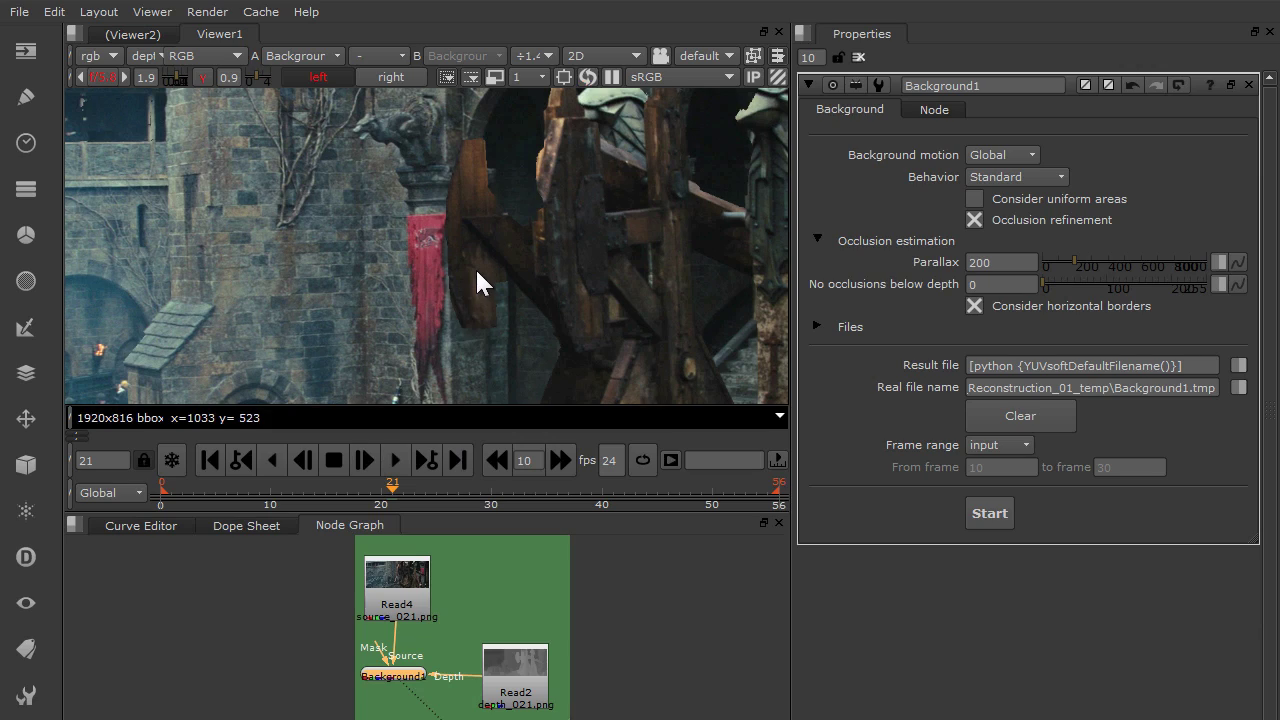
pyautogui.press('d')
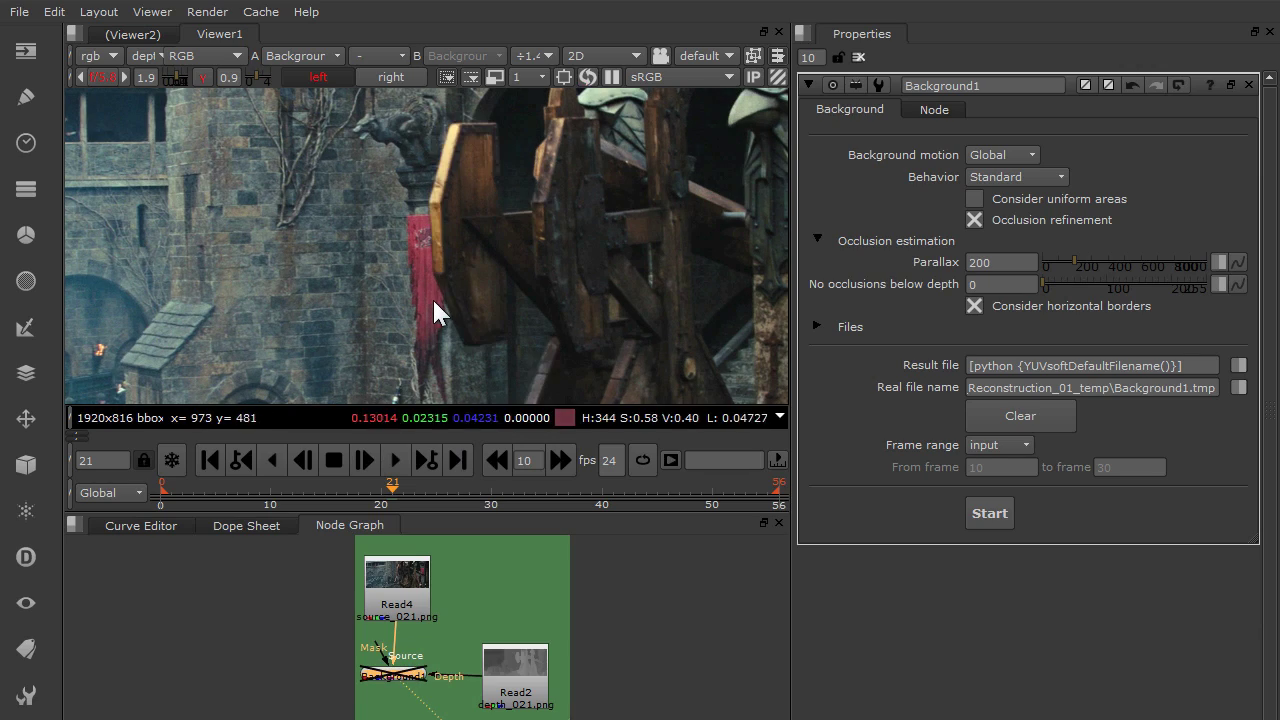
pyautogui.press('d')
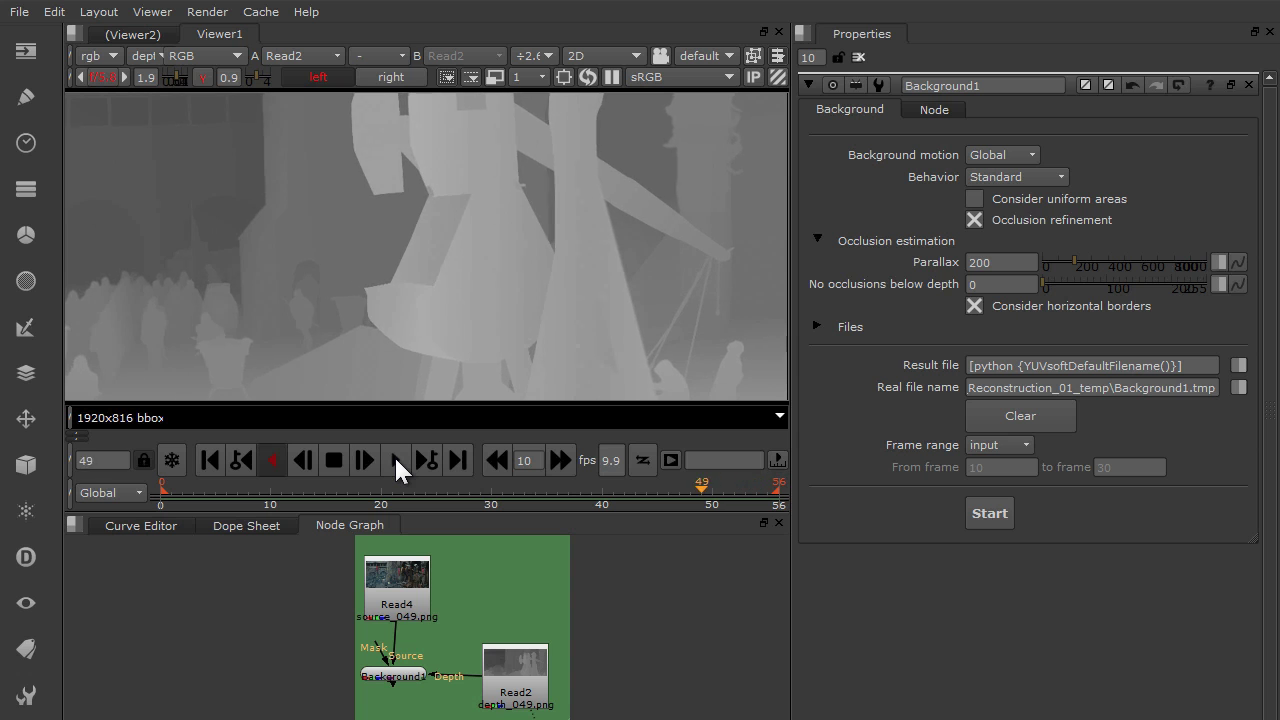
pyautogui.click(335, 460)
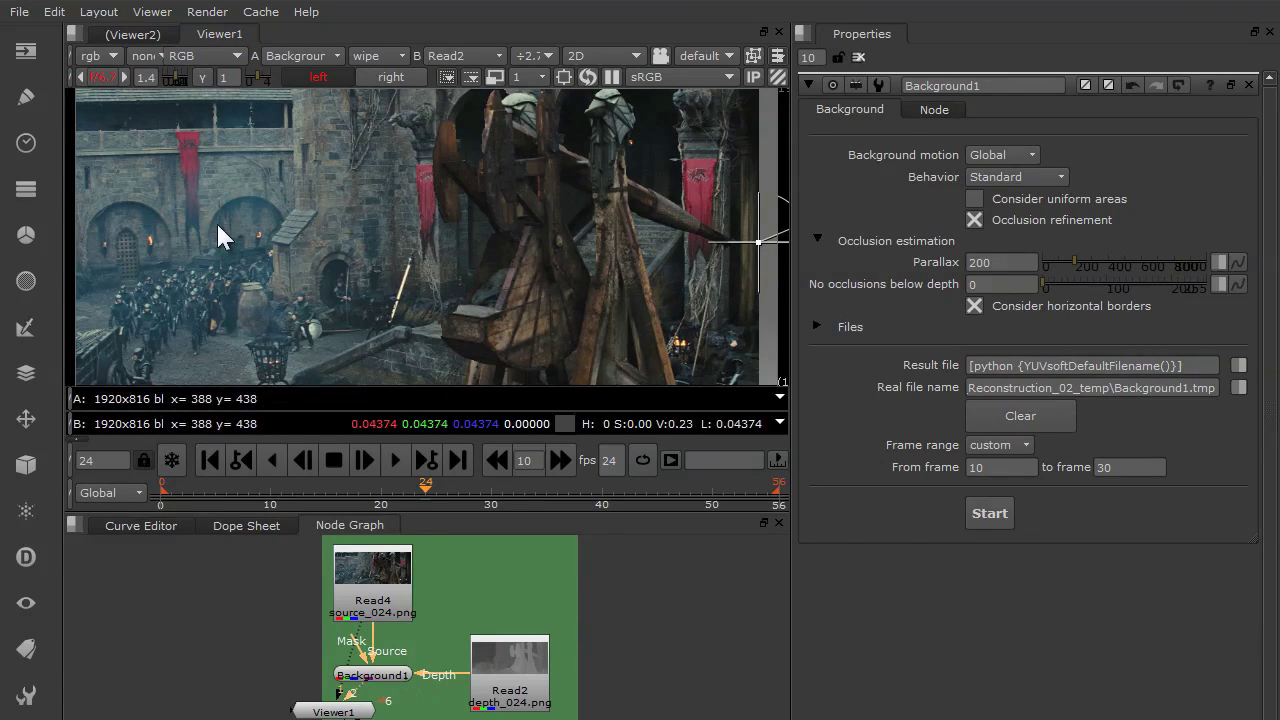
# View the background node's rgb output and its depth layer, showing only the red channel
pyautogui.click(87, 56)
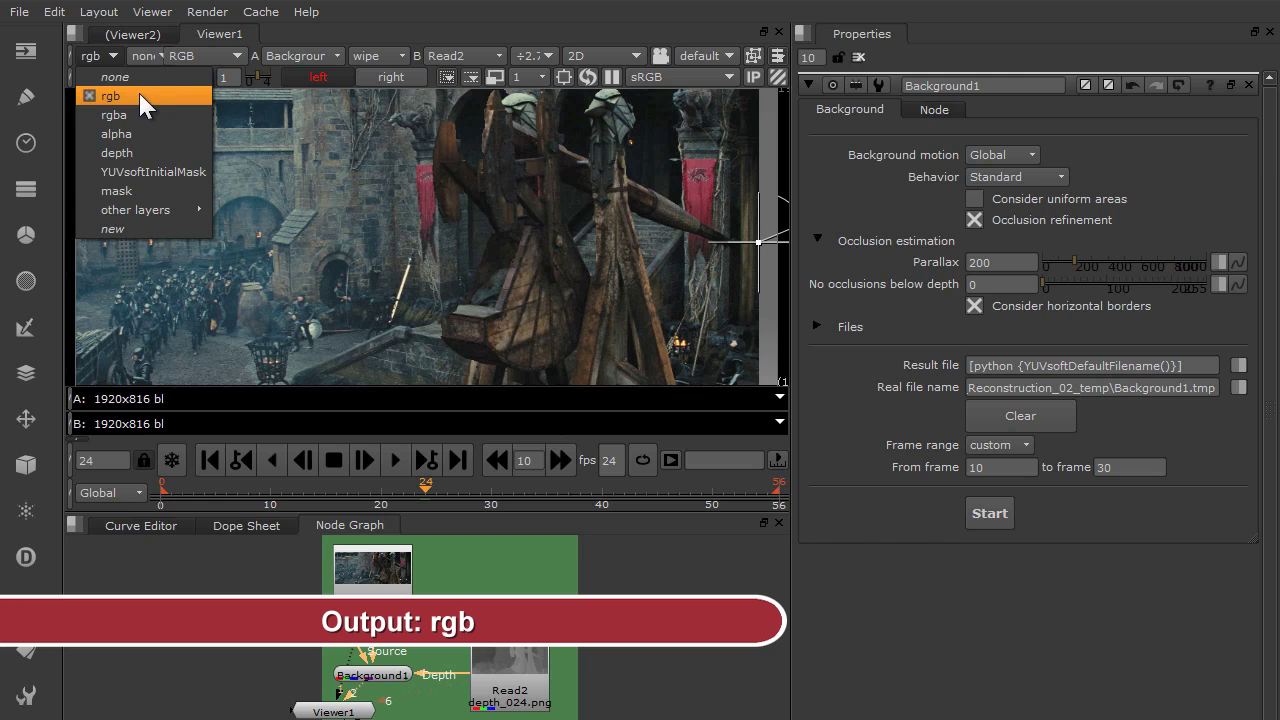
pyautogui.click(140, 104)
pyautogui.click(92, 56)
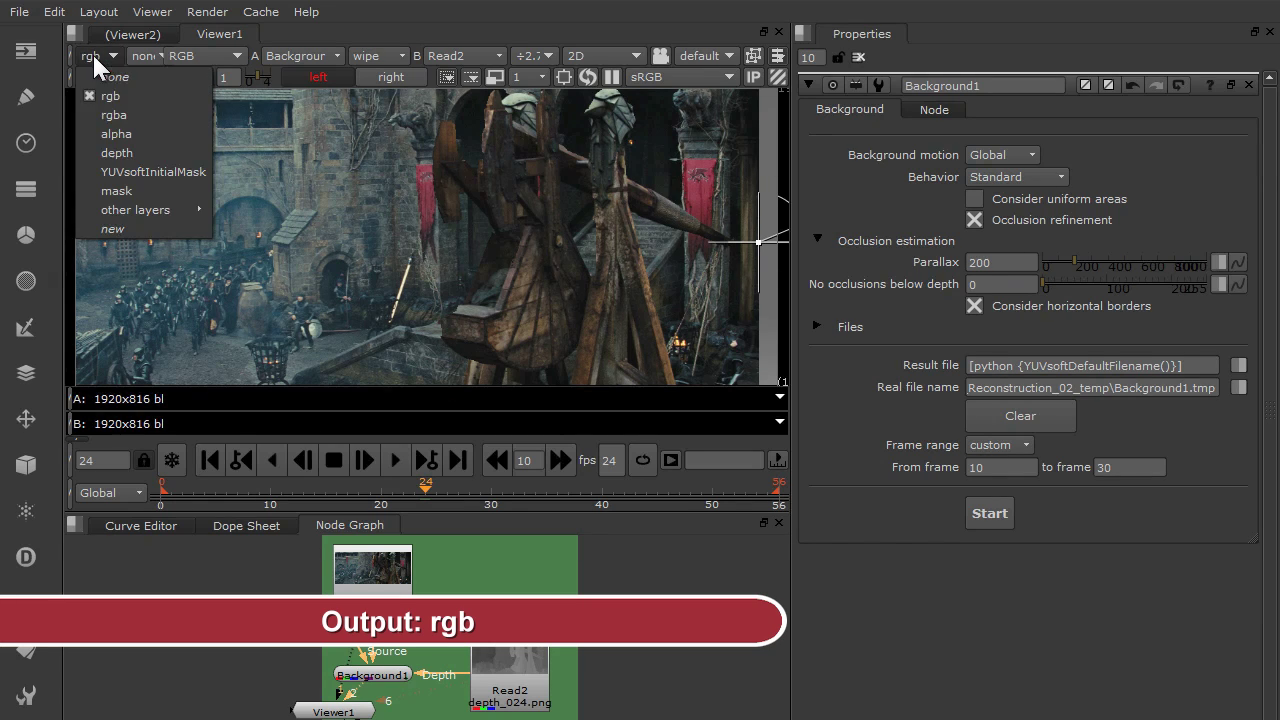
pyautogui.click(82, 153)
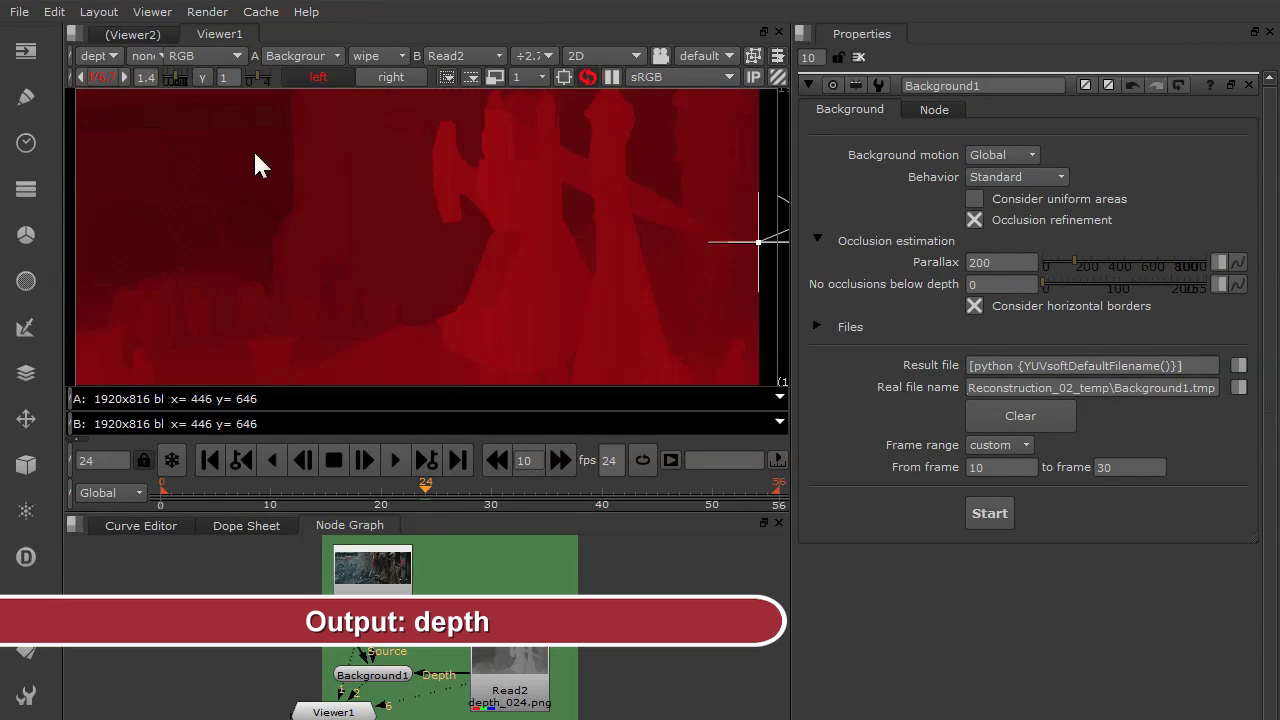
pyautogui.press('r')
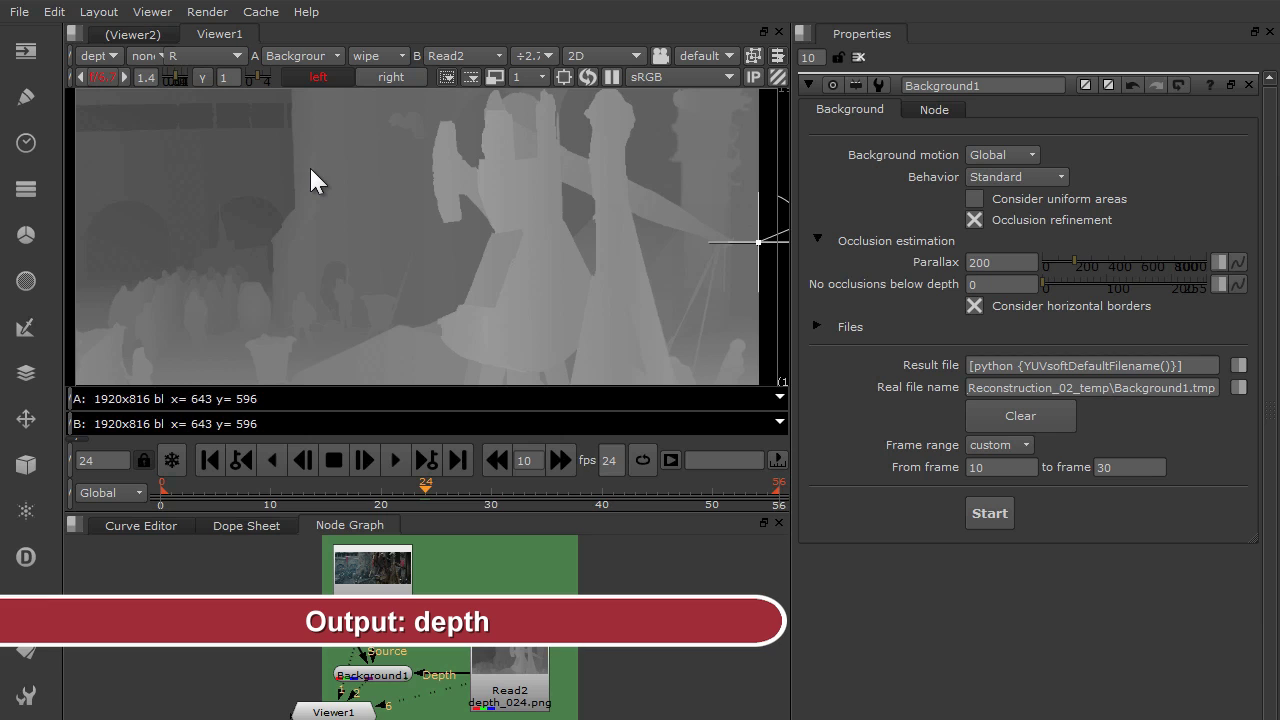
# View the background node's YUVsoftInitialMask layer and its mask layer
pyautogui.click(95, 55)
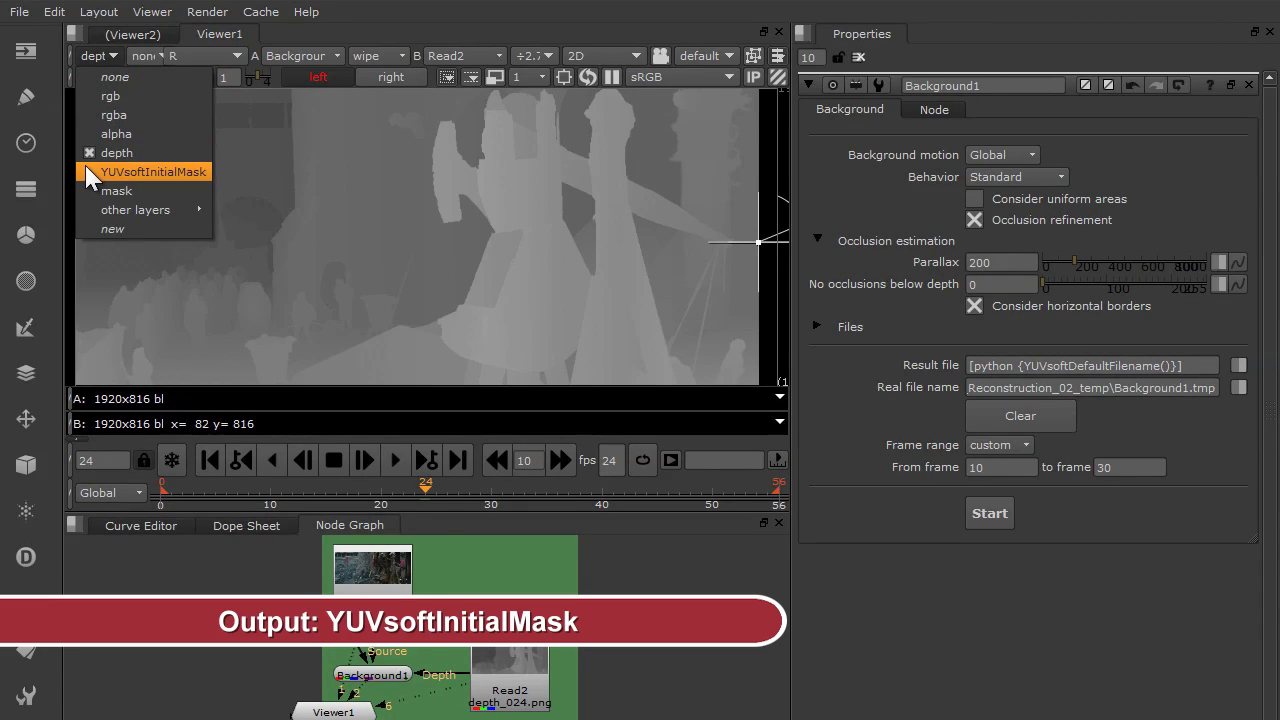
pyautogui.click(150, 172)
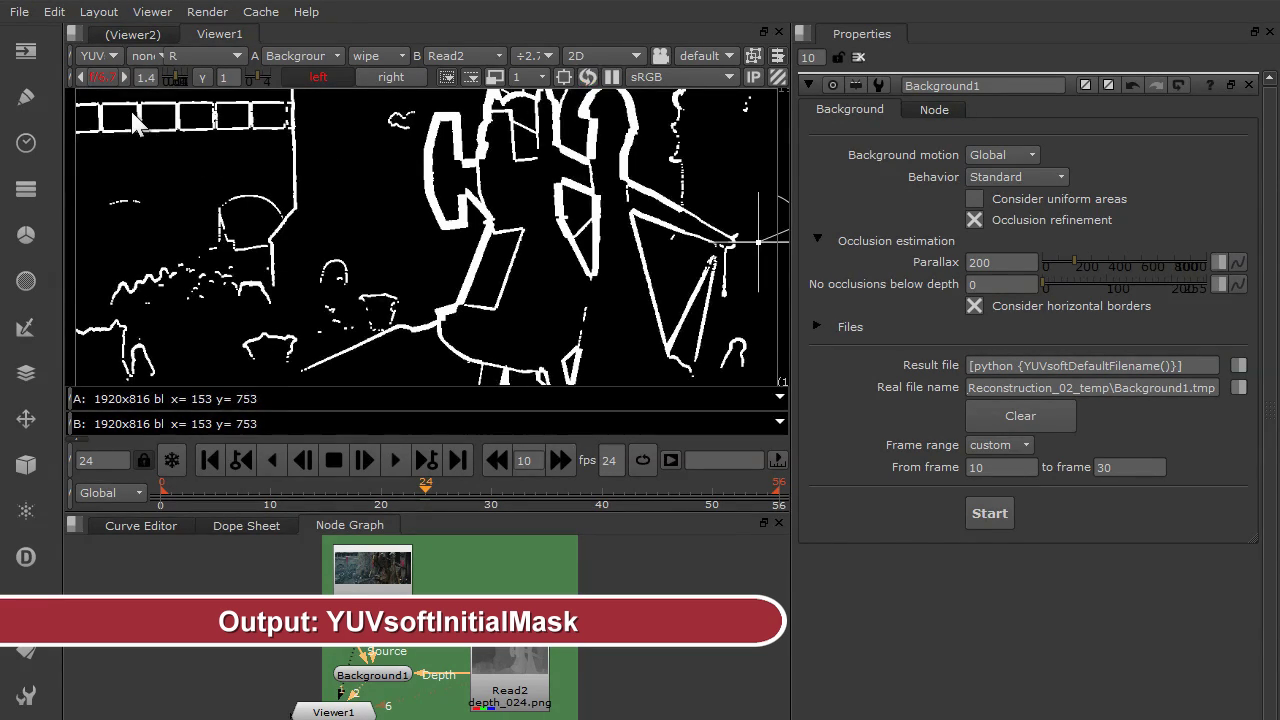
pyautogui.click(88, 54)
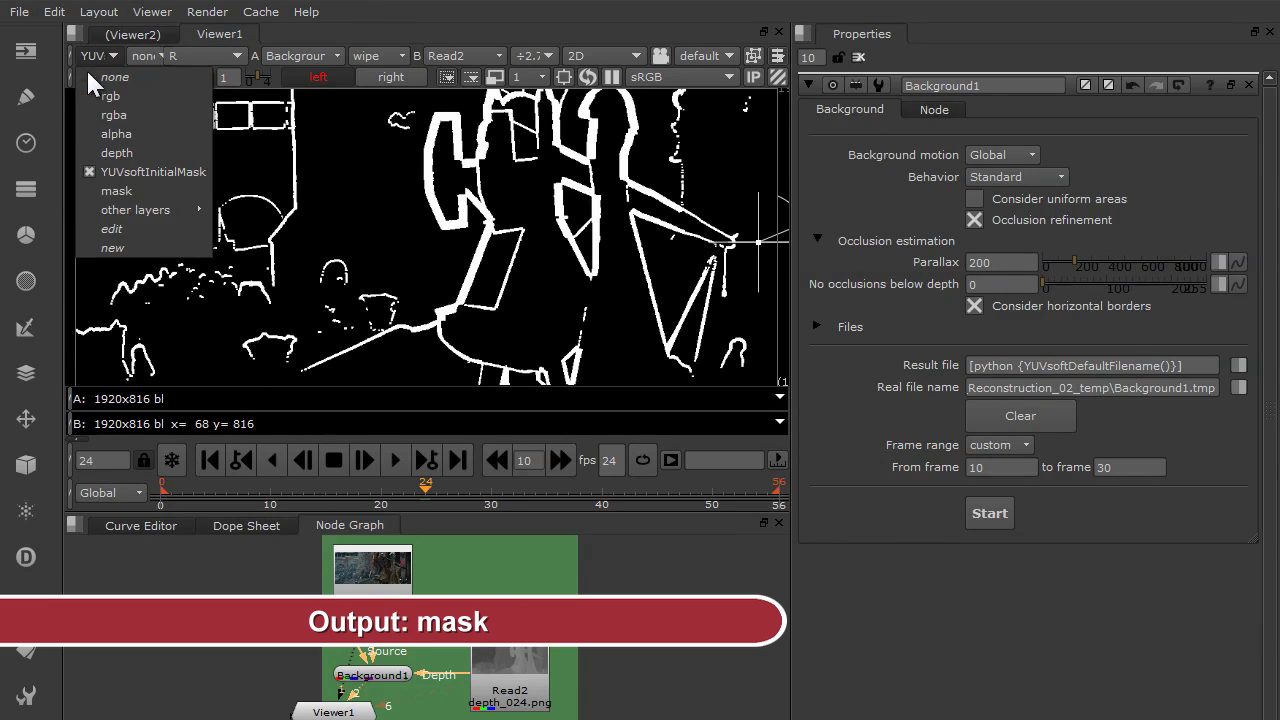
pyautogui.click(110, 191)
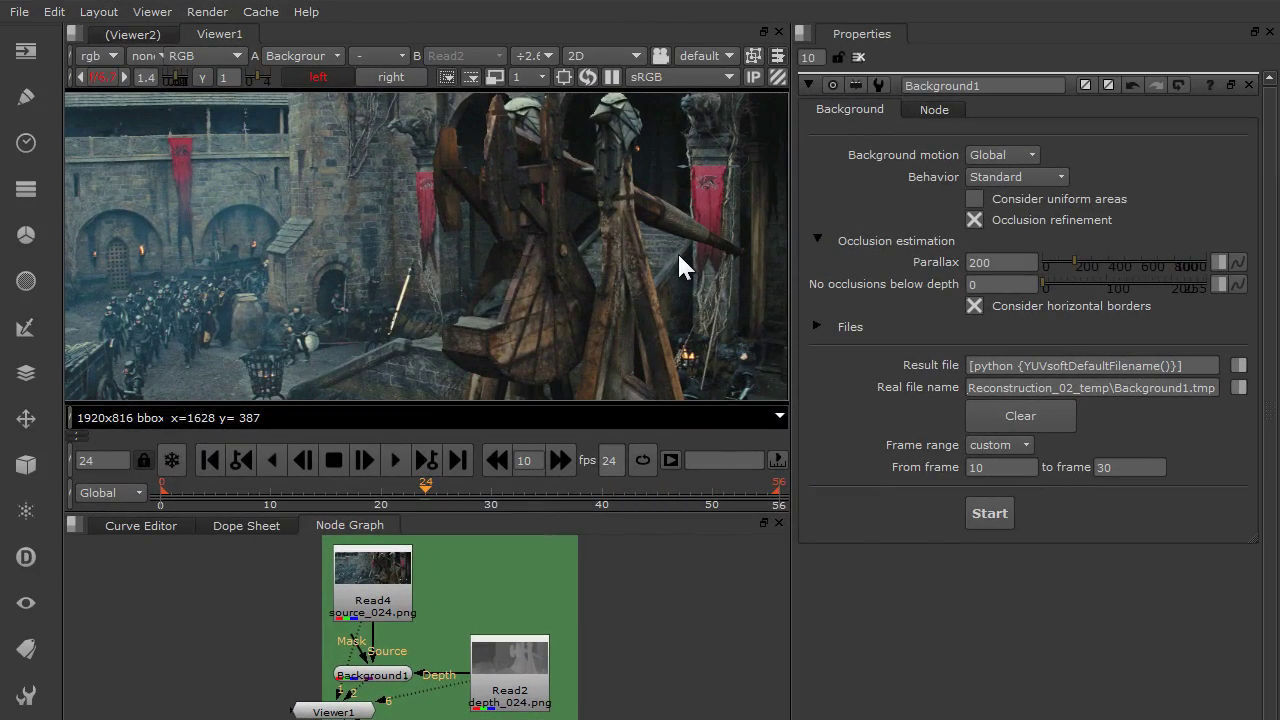
# Display the red channel of the YUVsoftInitialMask layer and set the occlusion estimation Parallax to 300
pyautogui.click(86, 56)
pyautogui.click(95, 169)
pyautogui.press('r')
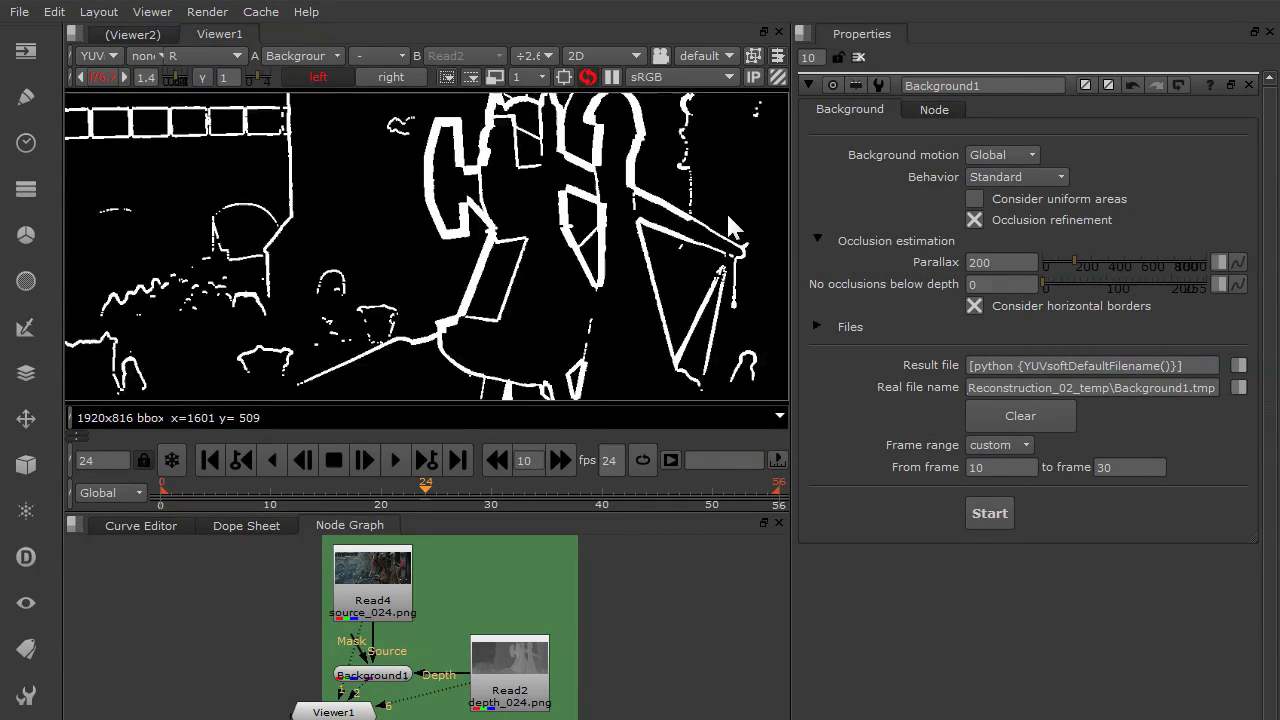
pyautogui.click(972, 264)
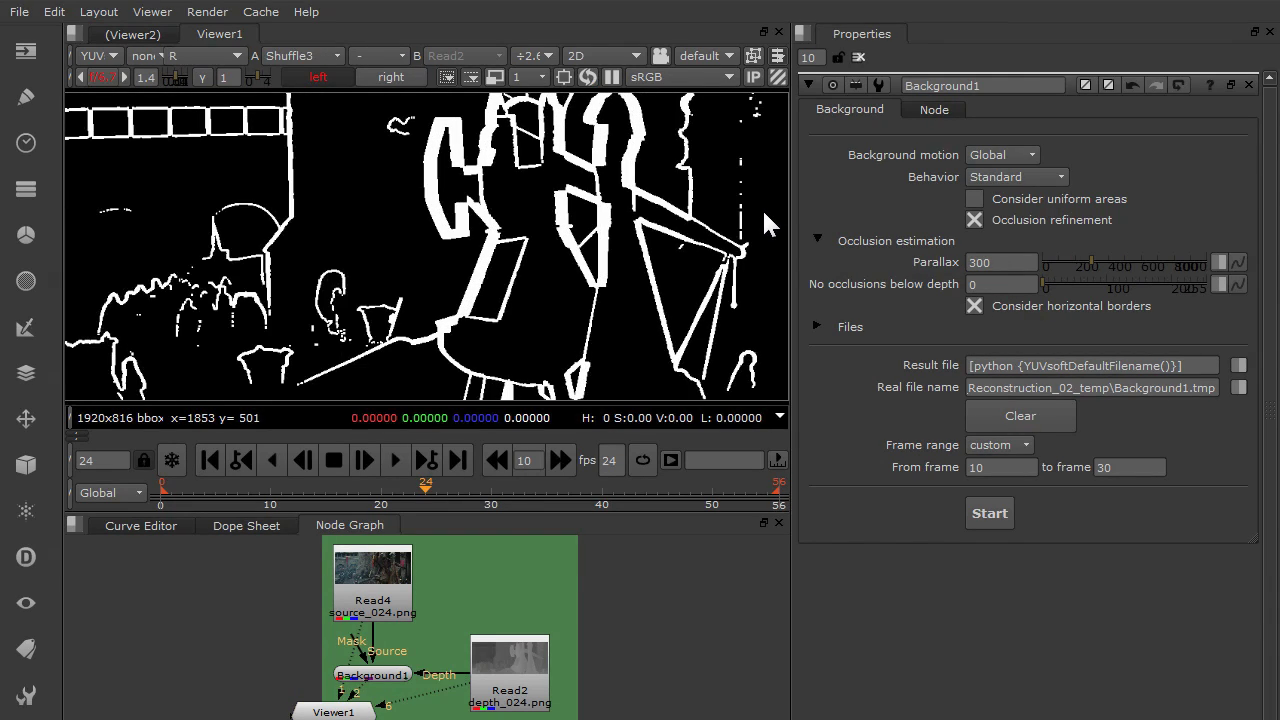
# Set No occlusions below depth to 86 and disable Consider horizontal borders
pyautogui.doubleClick(970, 286)
pyautogui.write('864')
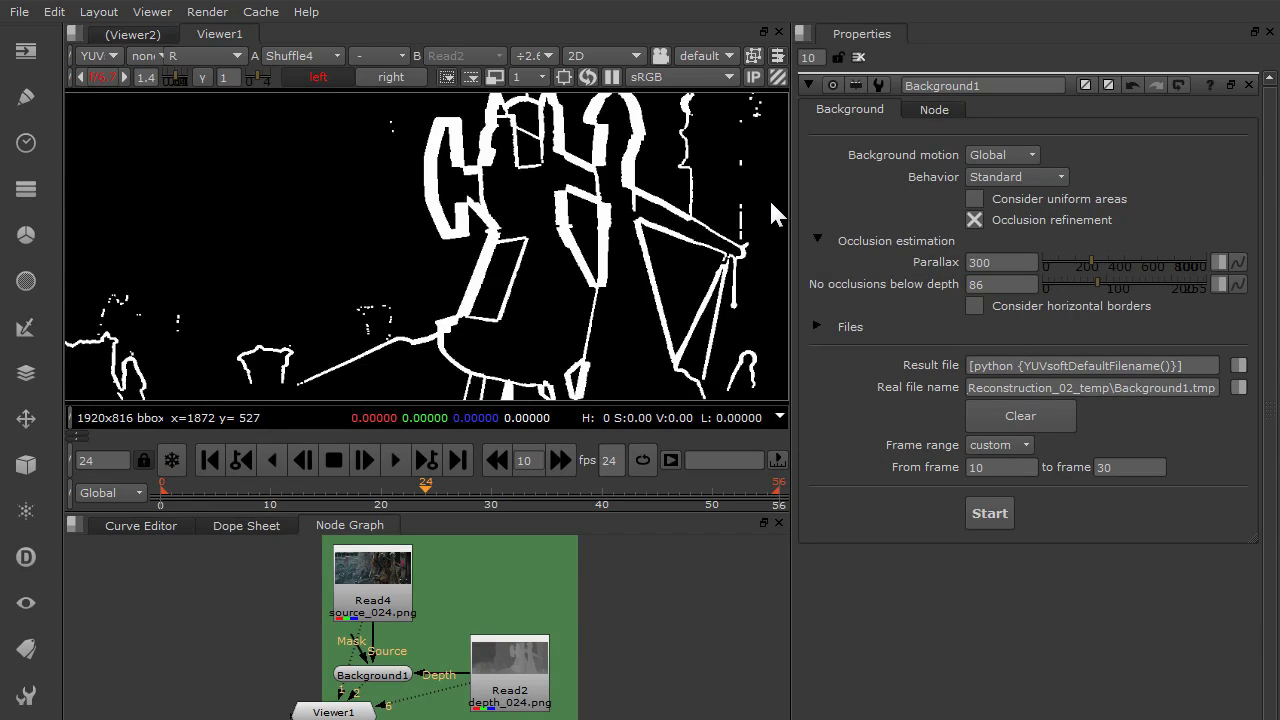
pyautogui.write('5')
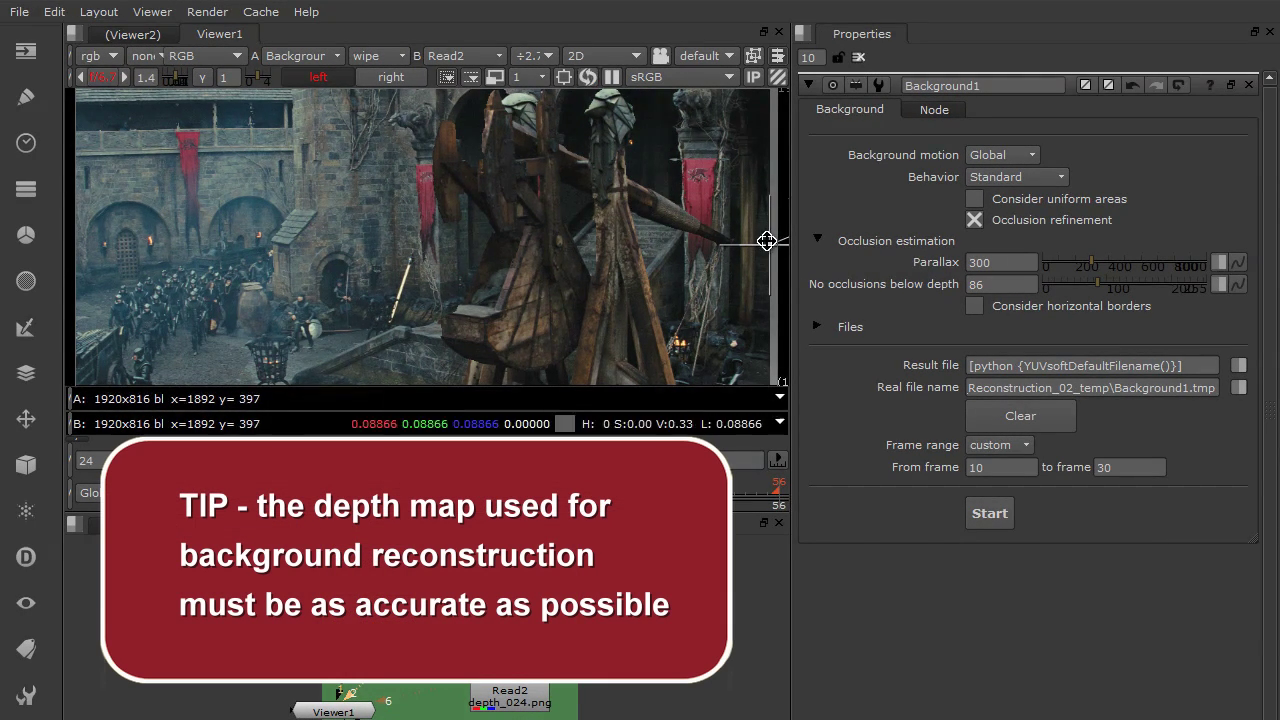
# Wipe across the viewer to compare the reconstructed background with the Read2 depth map
pyautogui.moveTo(766, 240); pyautogui.dragTo(326, 272)
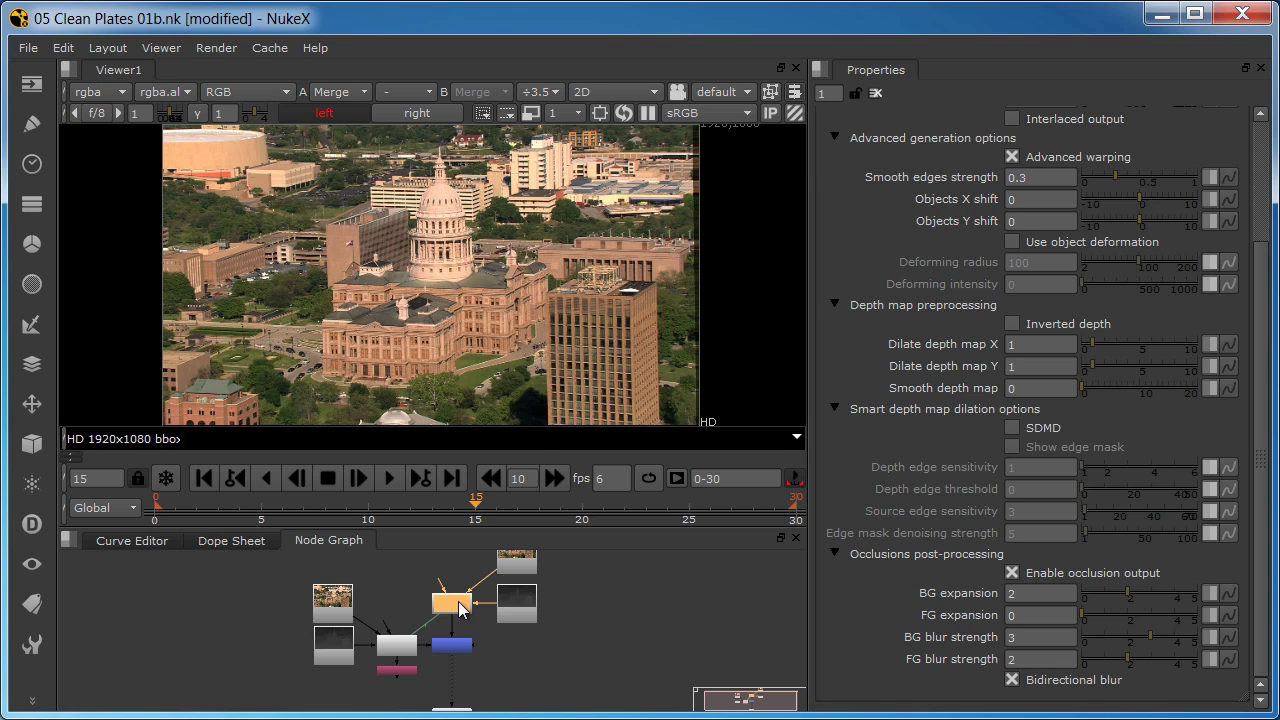
# Toggle Enable occlusion output in the stereo node's occlusions post-processing settings
pyautogui.click(1010, 571)
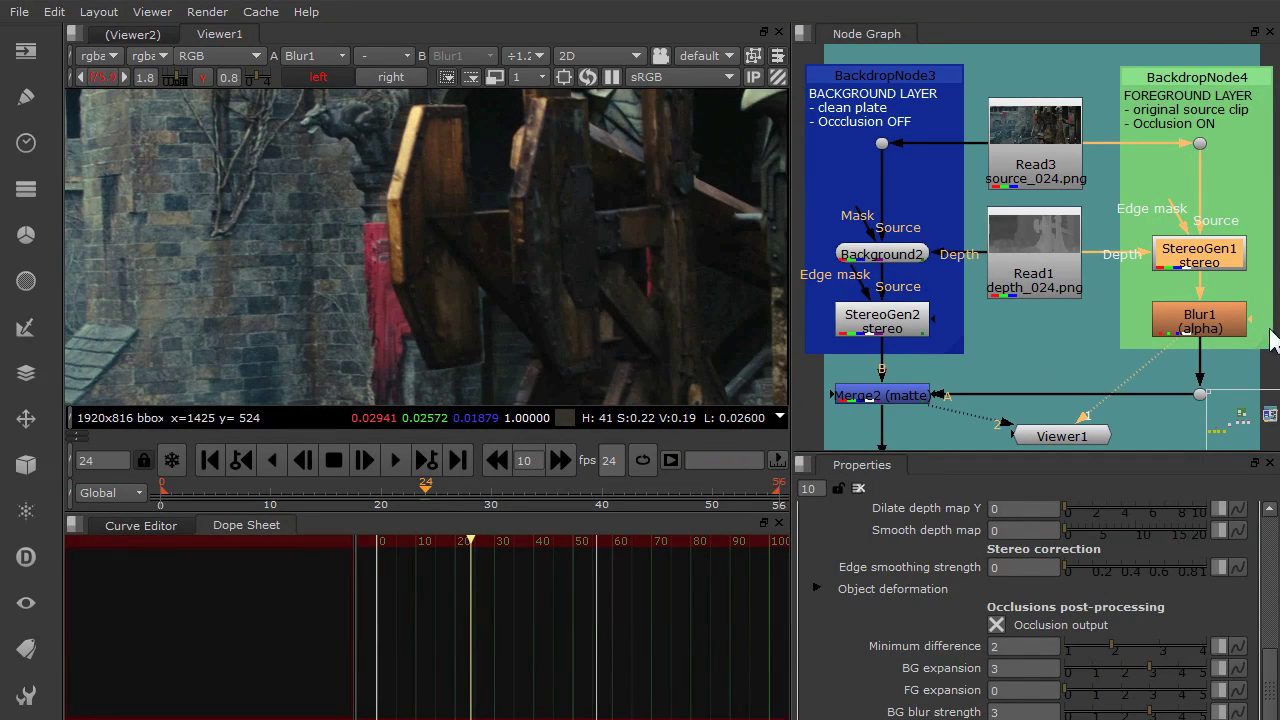
# Examine StereoGen1's occlusion settings, the alpha channel of Blur1's output, and how Blur1 and Merge2 are connected
pyautogui.scroll(3, 1266, 640)
pyautogui.scroll(-3, 1266, 640)
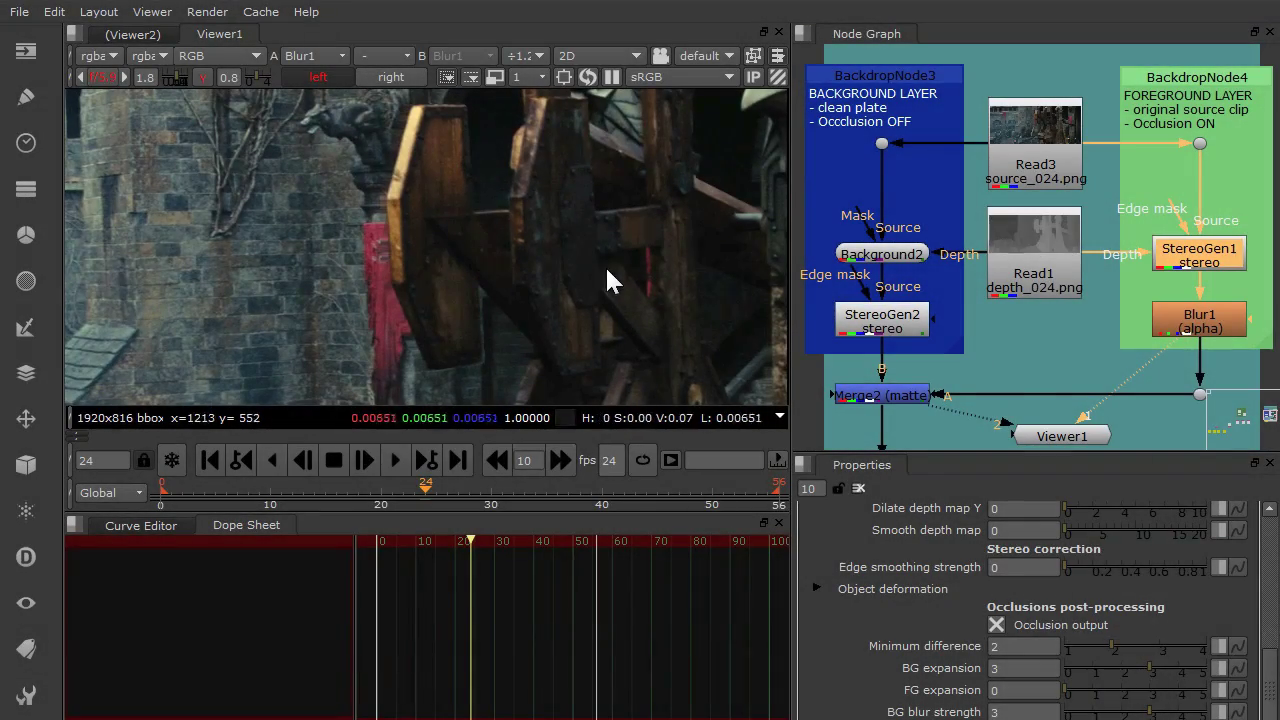
pyautogui.press('a')
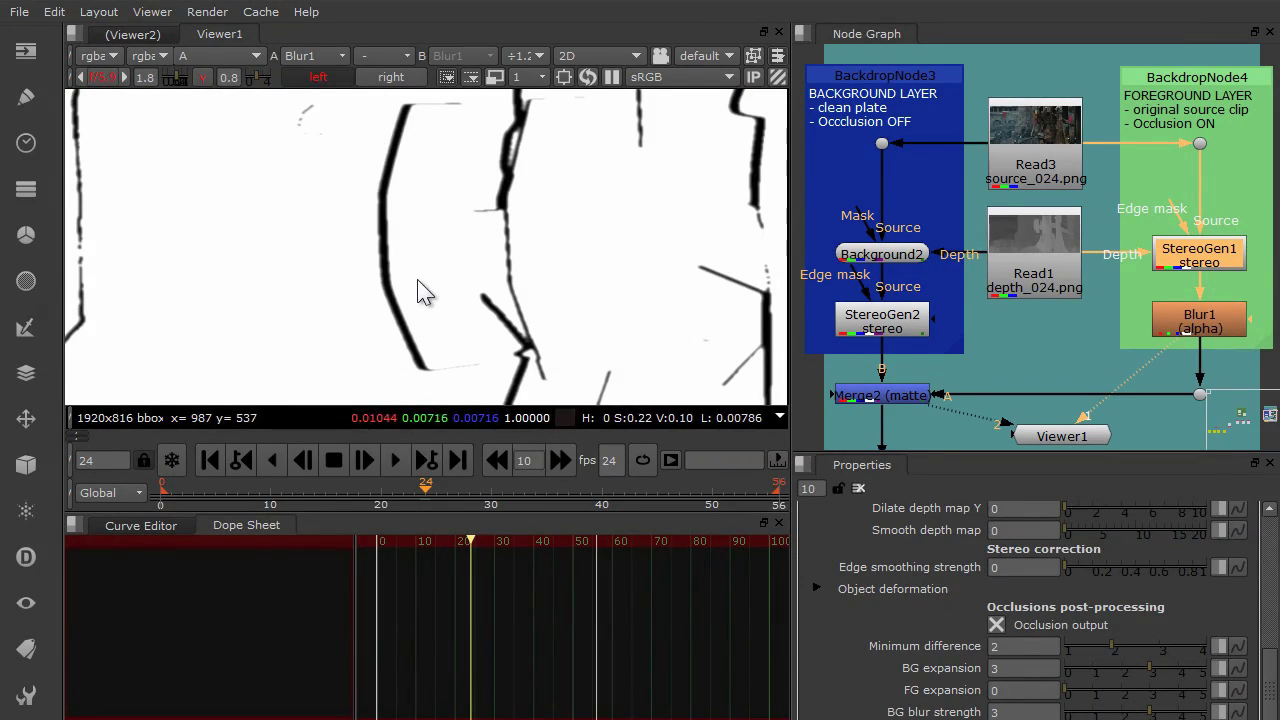
pyautogui.click(1198, 322)
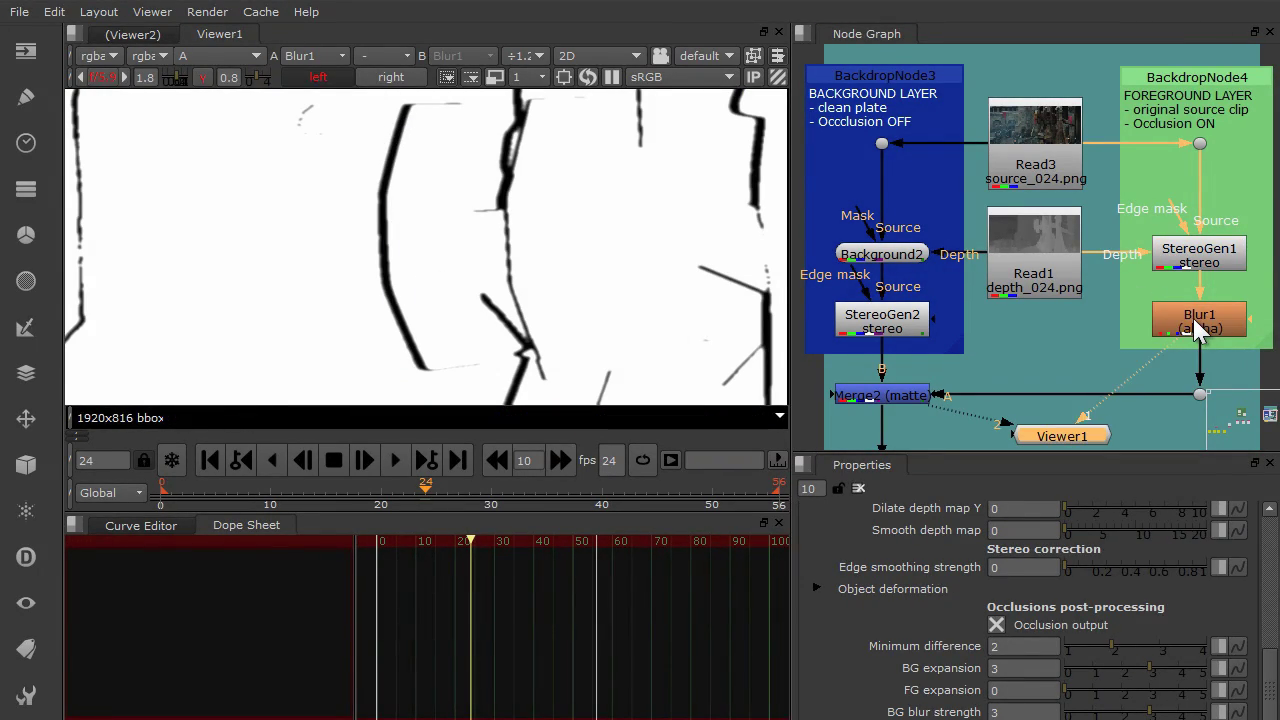
pyautogui.click(872, 395)
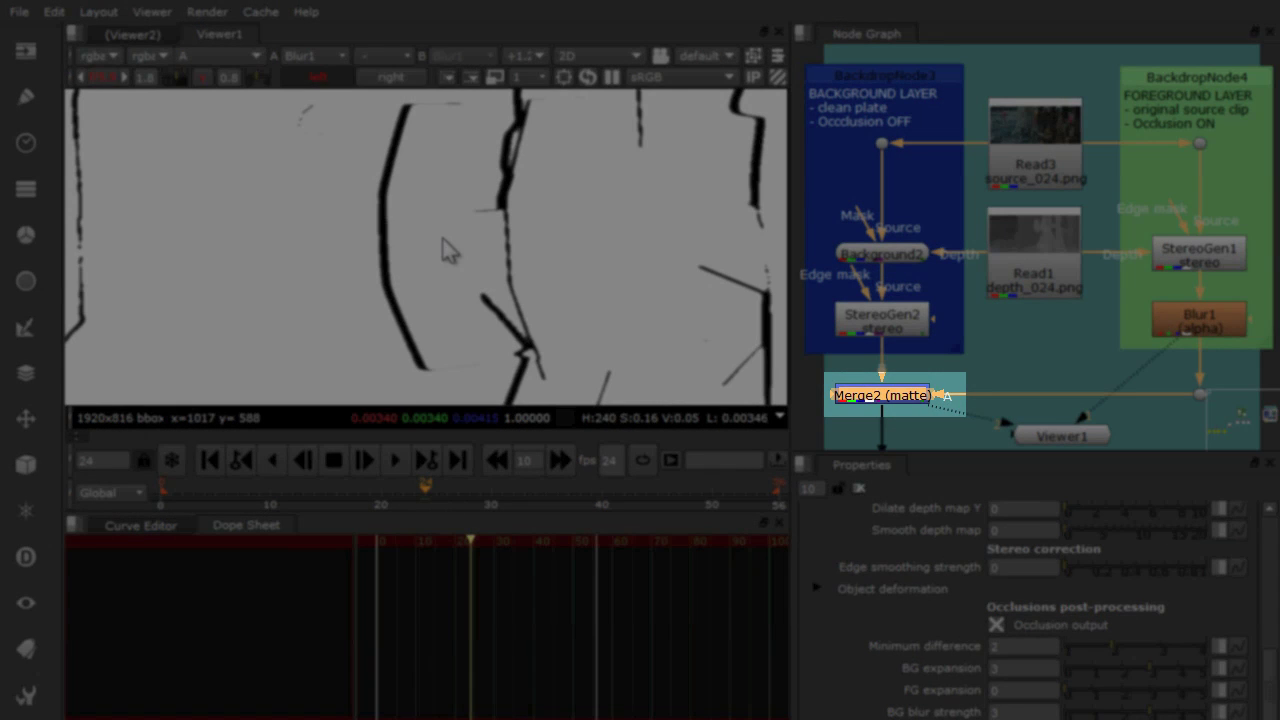
pyautogui.click(912, 370)
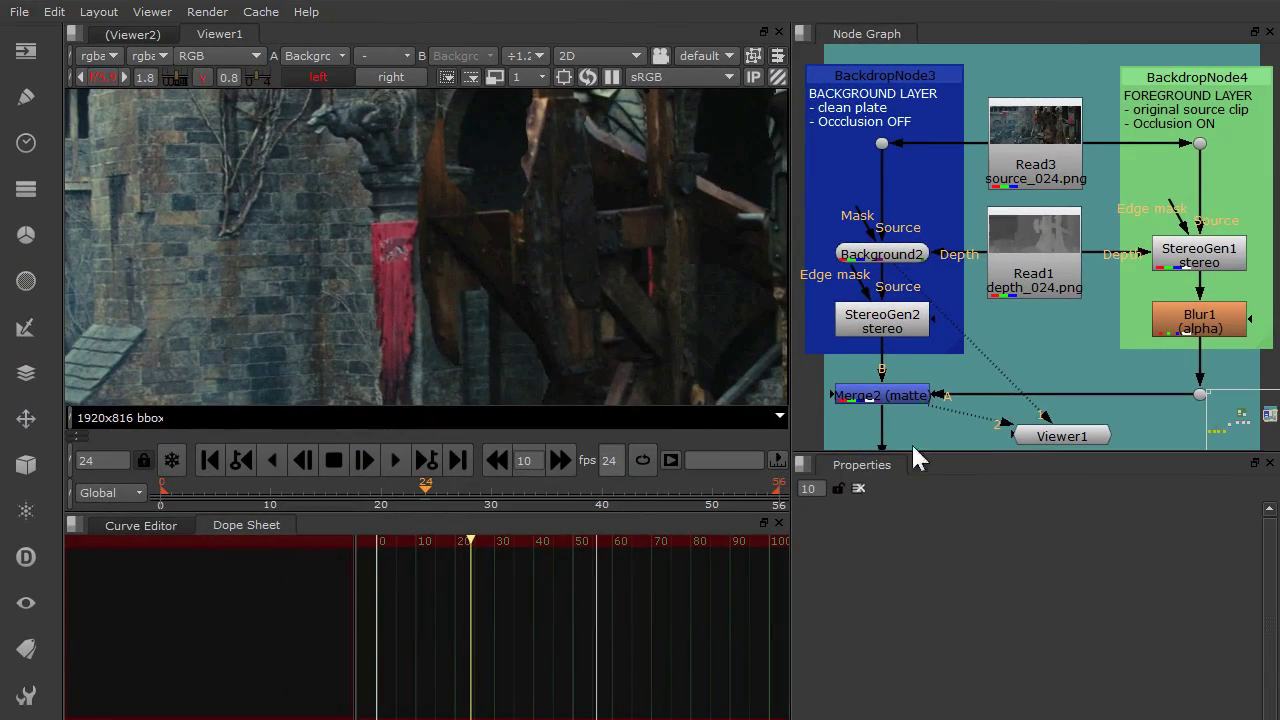
# Repeatedly disable and enable Background2 to compare the clean plate with the original source frame
pyautogui.click(887, 255)
pyautogui.press('d')
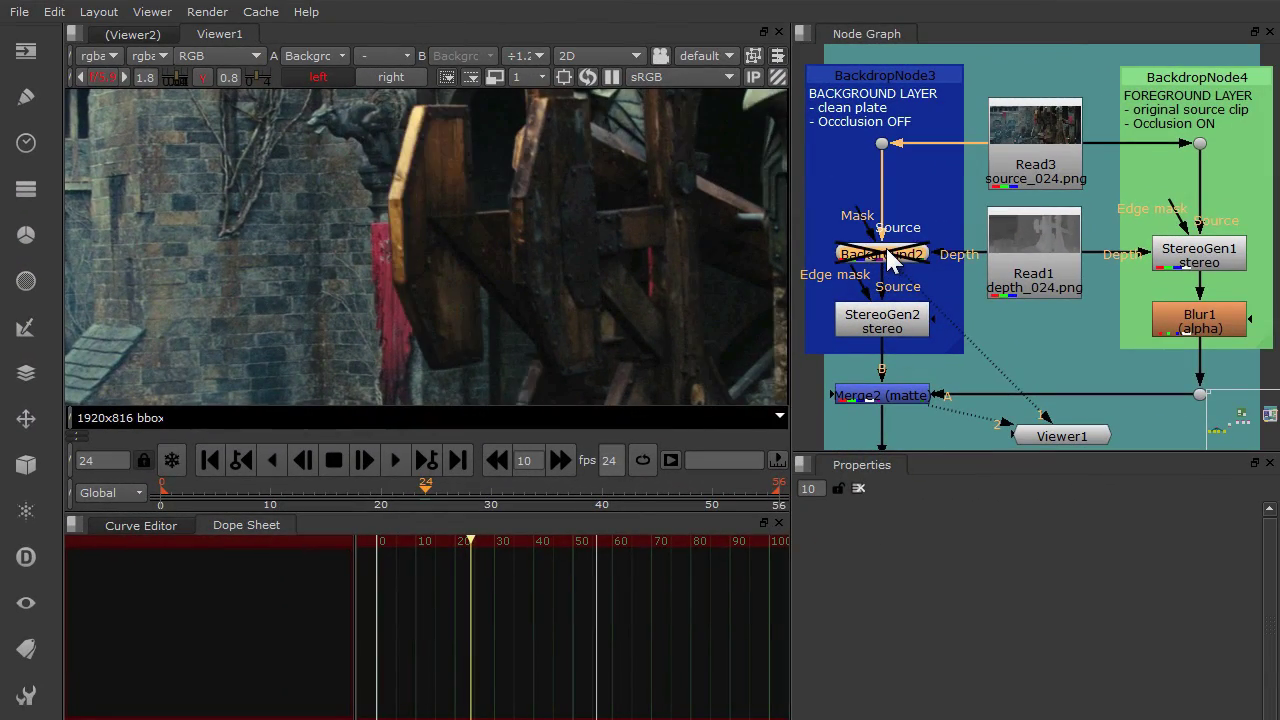
pyautogui.press('d')
pyautogui.press('d')
pyautogui.press('d')
pyautogui.press('d')
# Open StereoGen2's properties to check the settings at the end of its list, and open the Merge2 properties
pyautogui.doubleClick(884, 320)
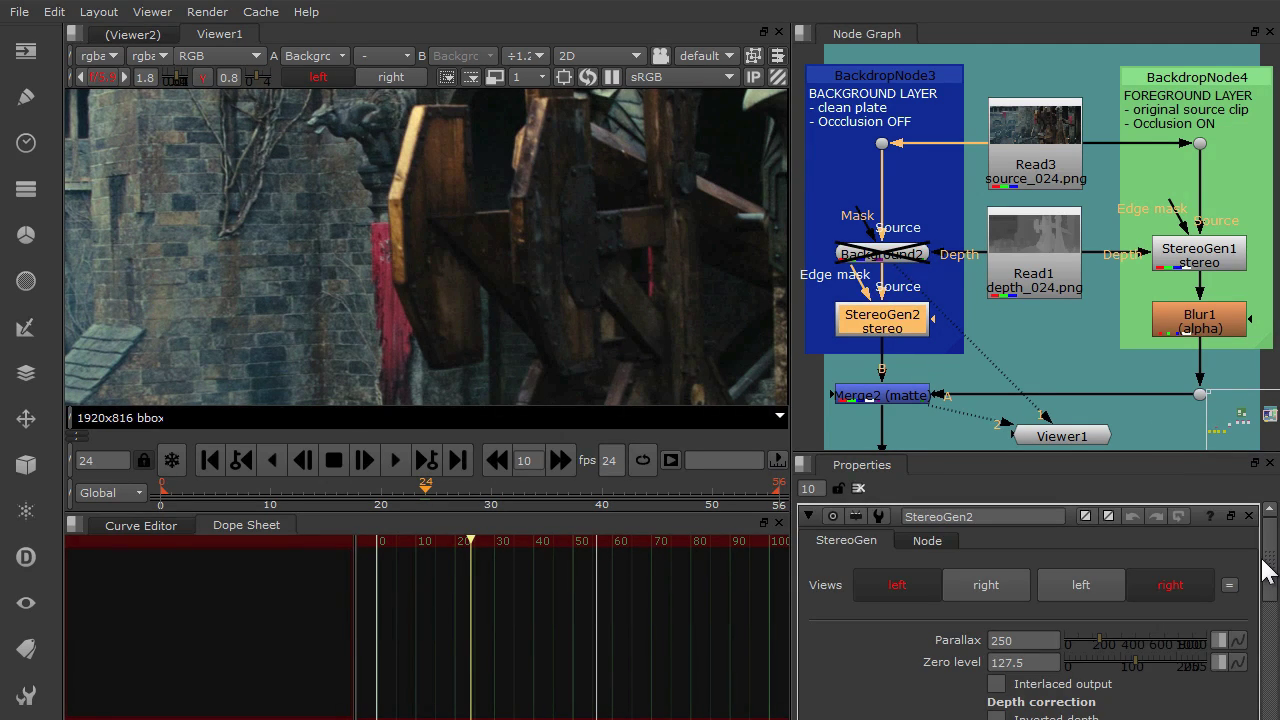
pyautogui.moveTo(1274, 575); pyautogui.dragTo(1275, 706)
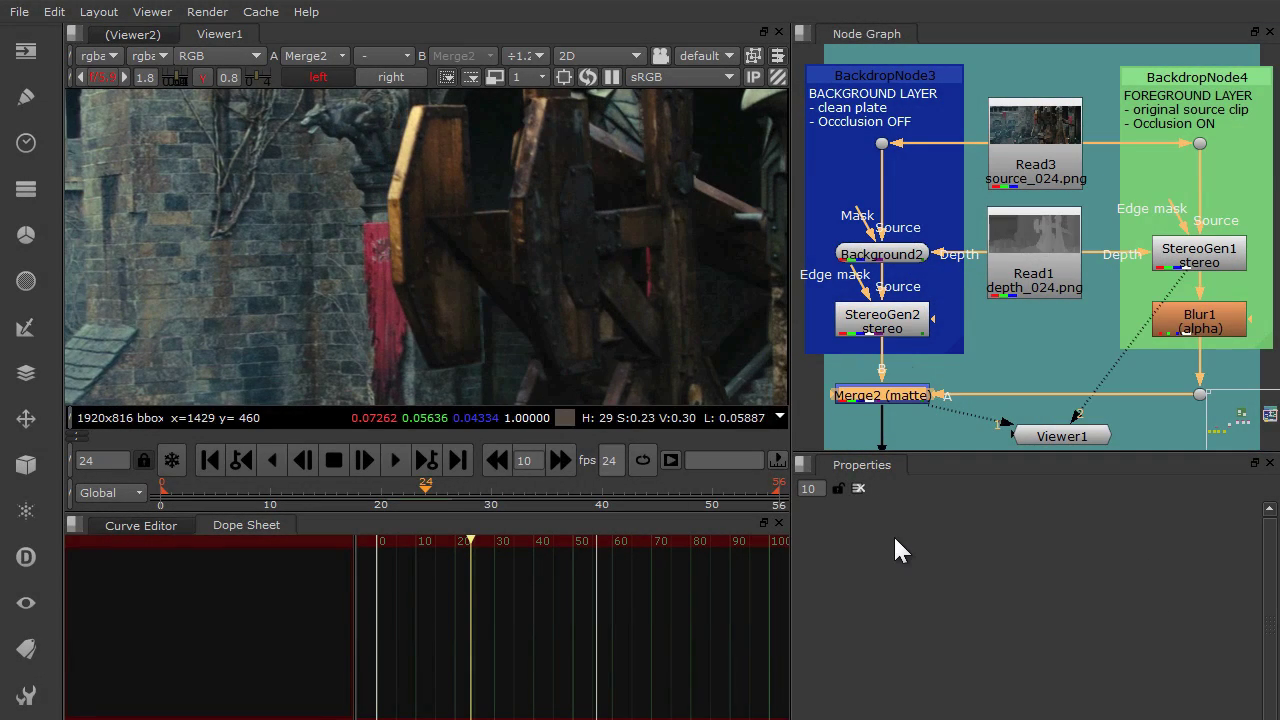
pyautogui.doubleClick(884, 396)
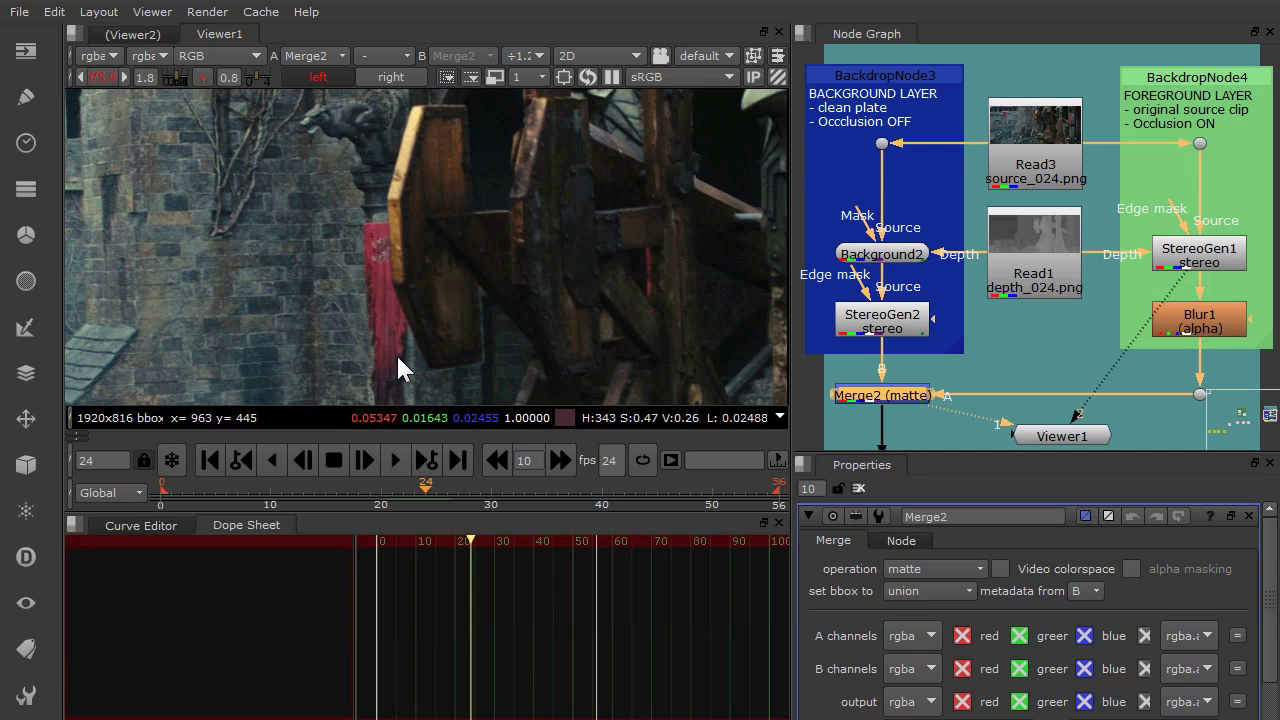
# Play the Merge2 composite backward to review the filled areas around the catapult, and select Background2
pyautogui.press('j')
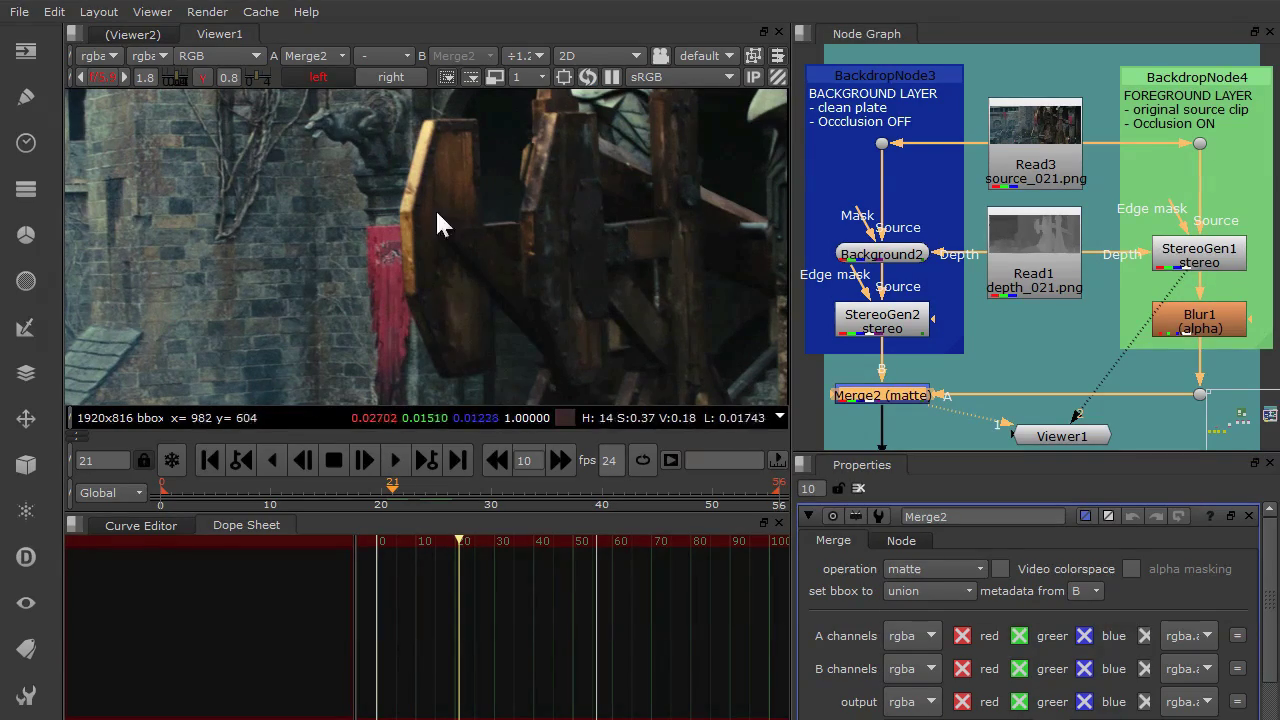
pyautogui.click(910, 250)
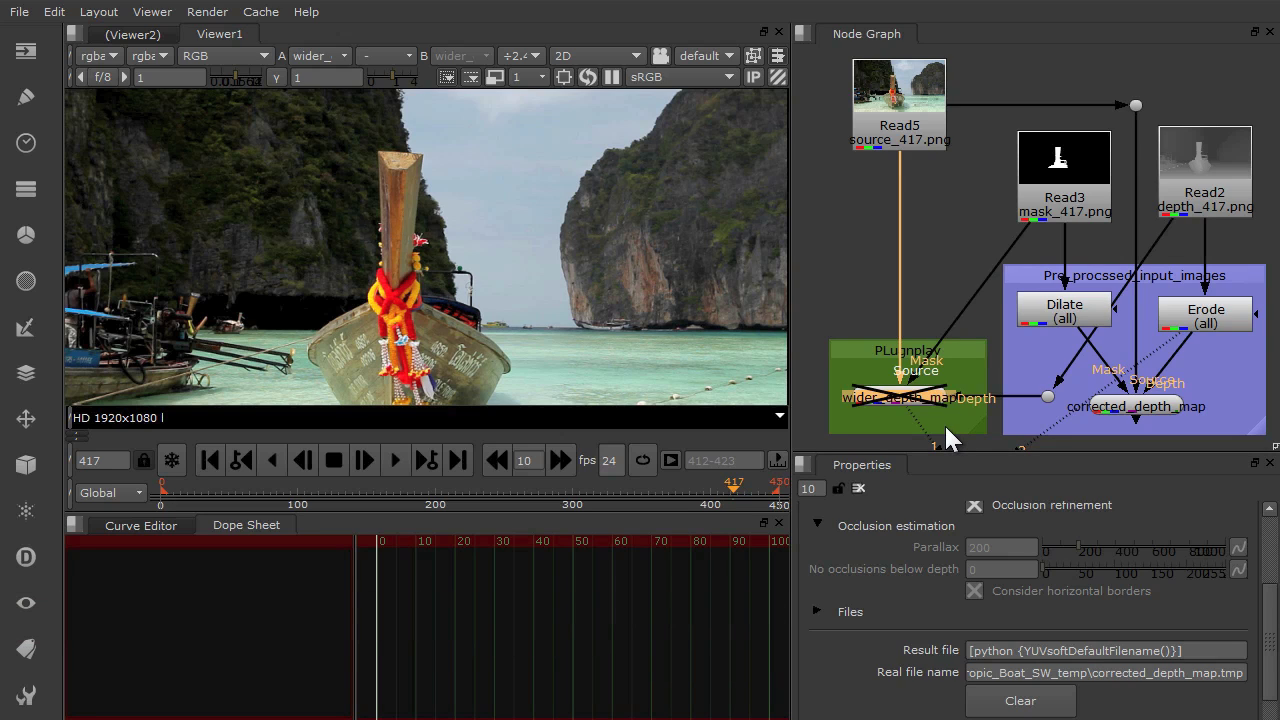
# Repeatedly disable and enable the wider_depth_map node to compare its reconstructed background with the boat source frame
pyautogui.press('d')
pyautogui.press('d')
pyautogui.press('d')
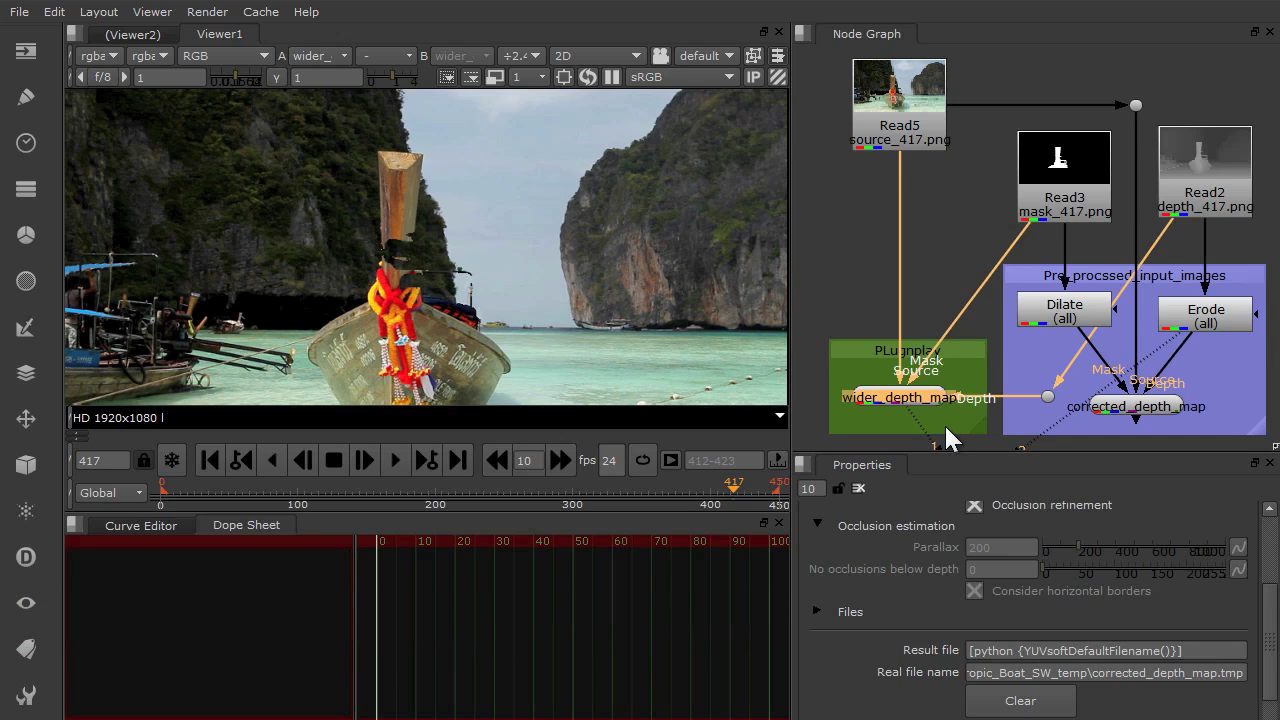
pyautogui.press('d')
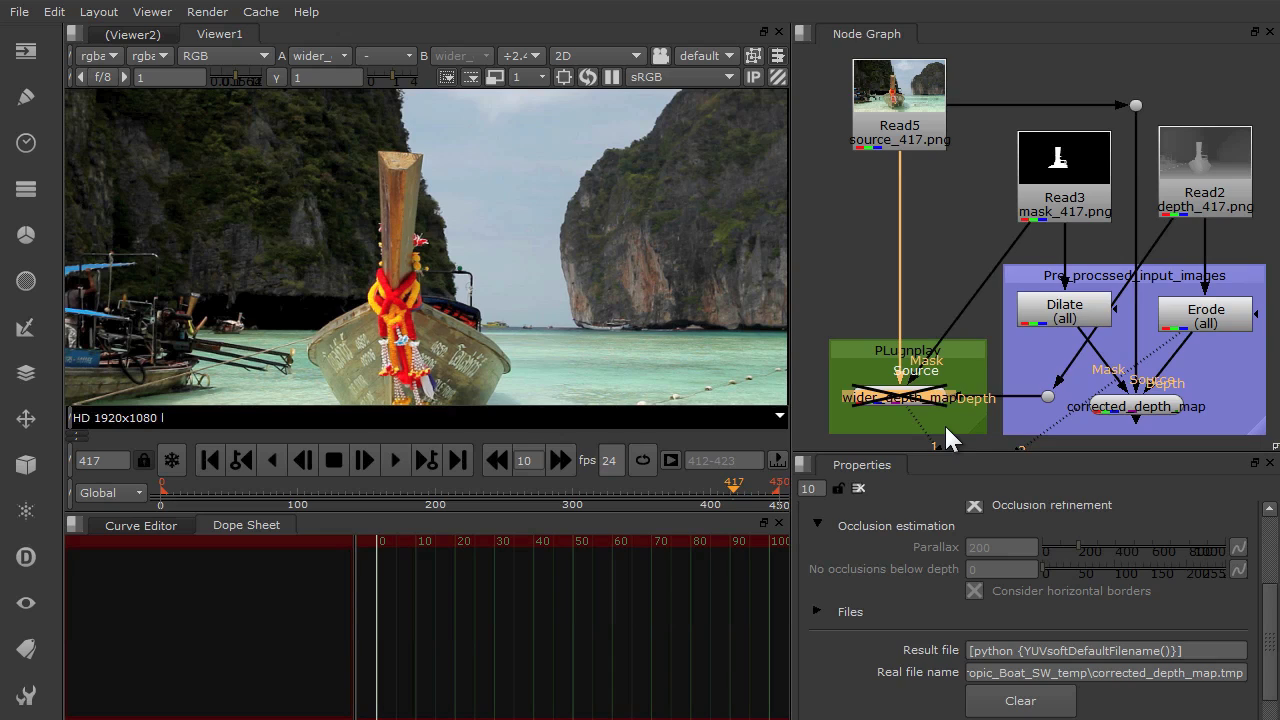
# View the corrected_depth_map node and toggle it off and on to compare its reconstruction with the source frame
pyautogui.click(1126, 401)
pyautogui.press('1')
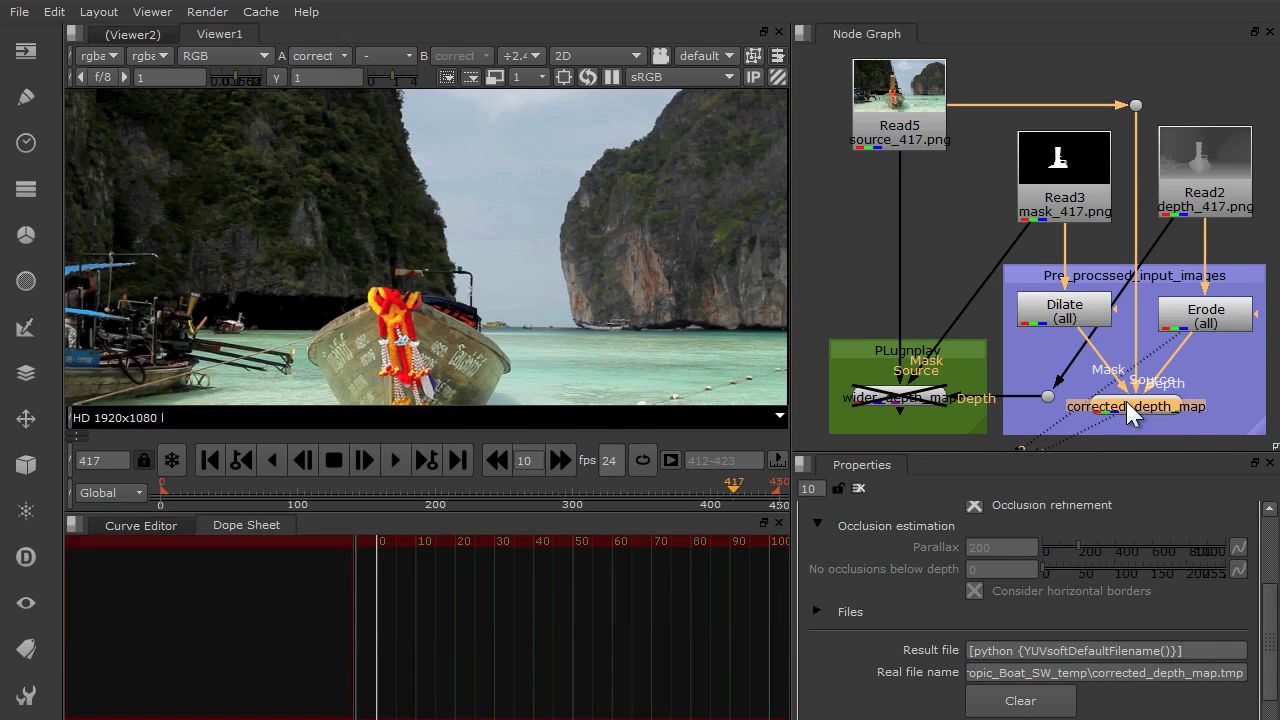
pyautogui.press('d')
pyautogui.press('d')
pyautogui.press('d')
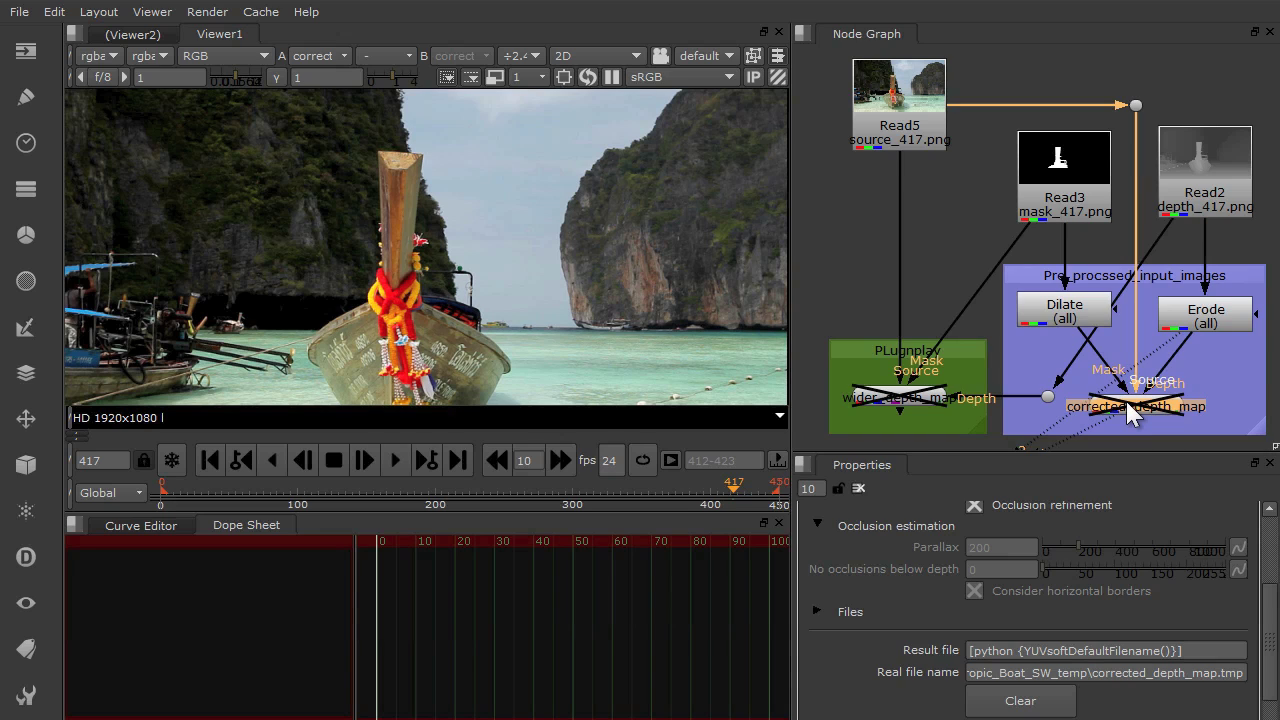
pyautogui.press('d')
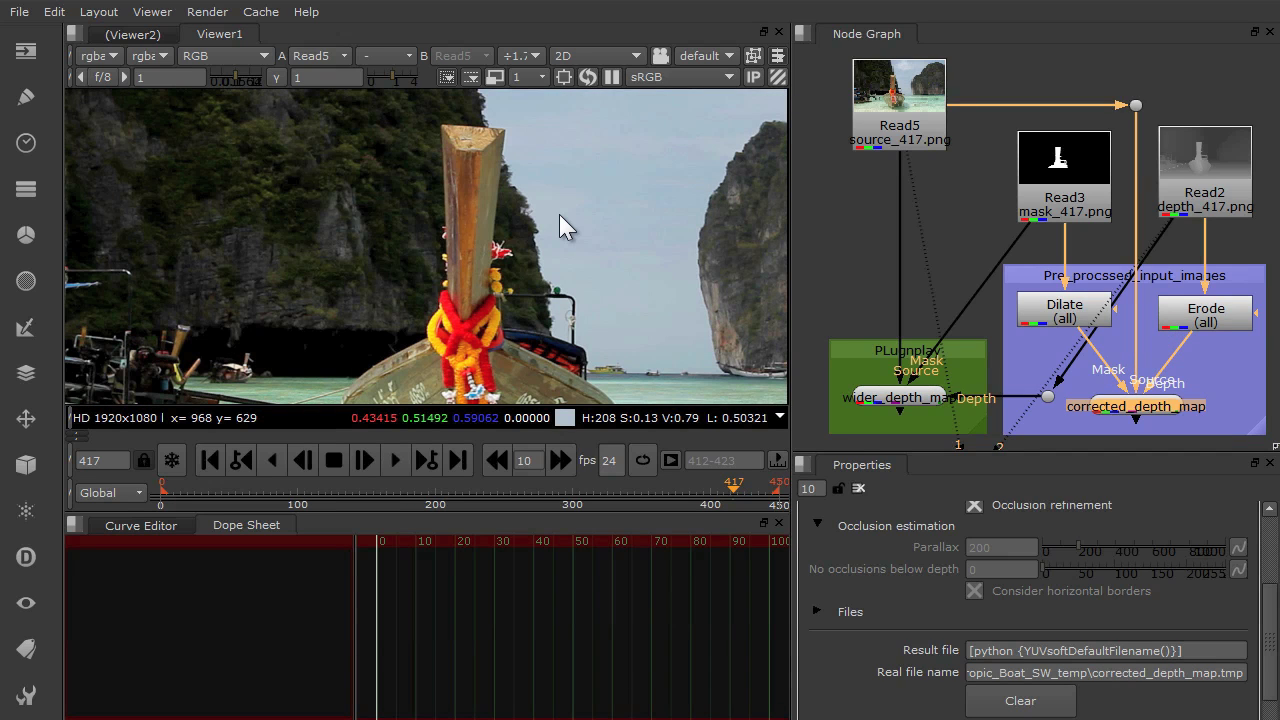
# Compare the Read5 source with the Read2 depth map along the edges of the boat's wooden post
pyautogui.press('2')
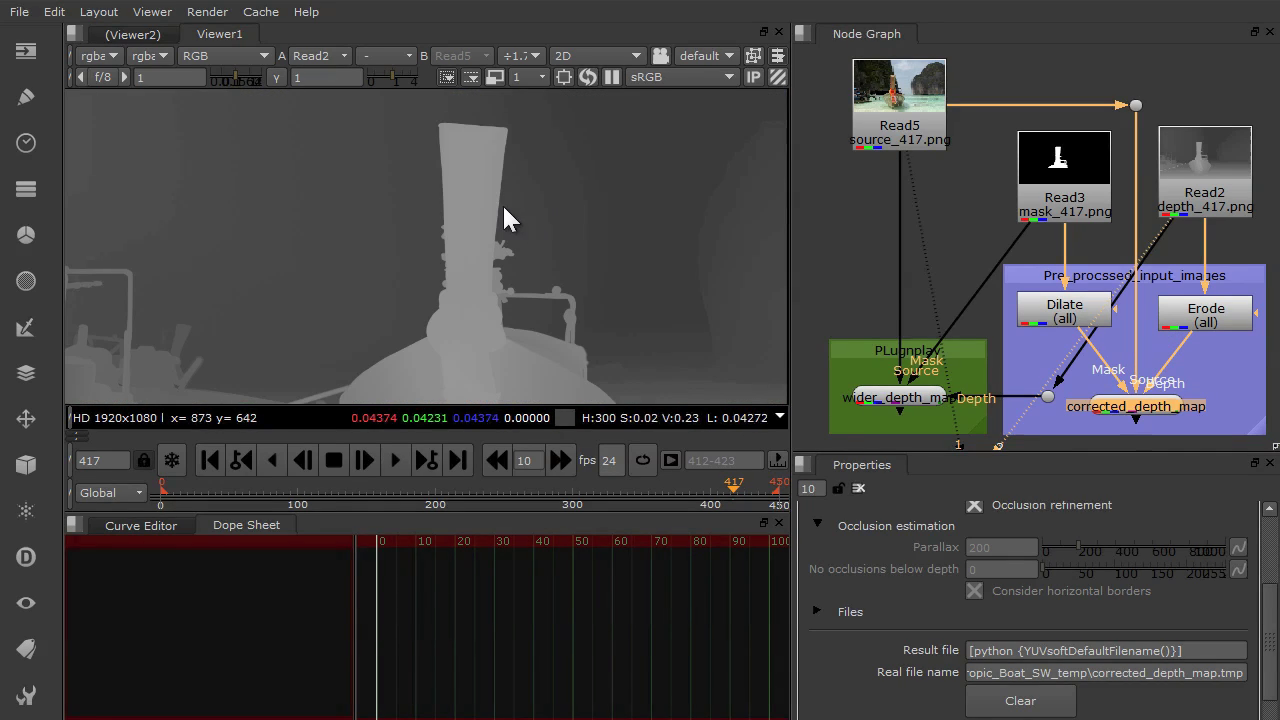
pyautogui.scroll(4, 502, 203)
pyautogui.press('1')
pyautogui.press('2')
pyautogui.press('1')
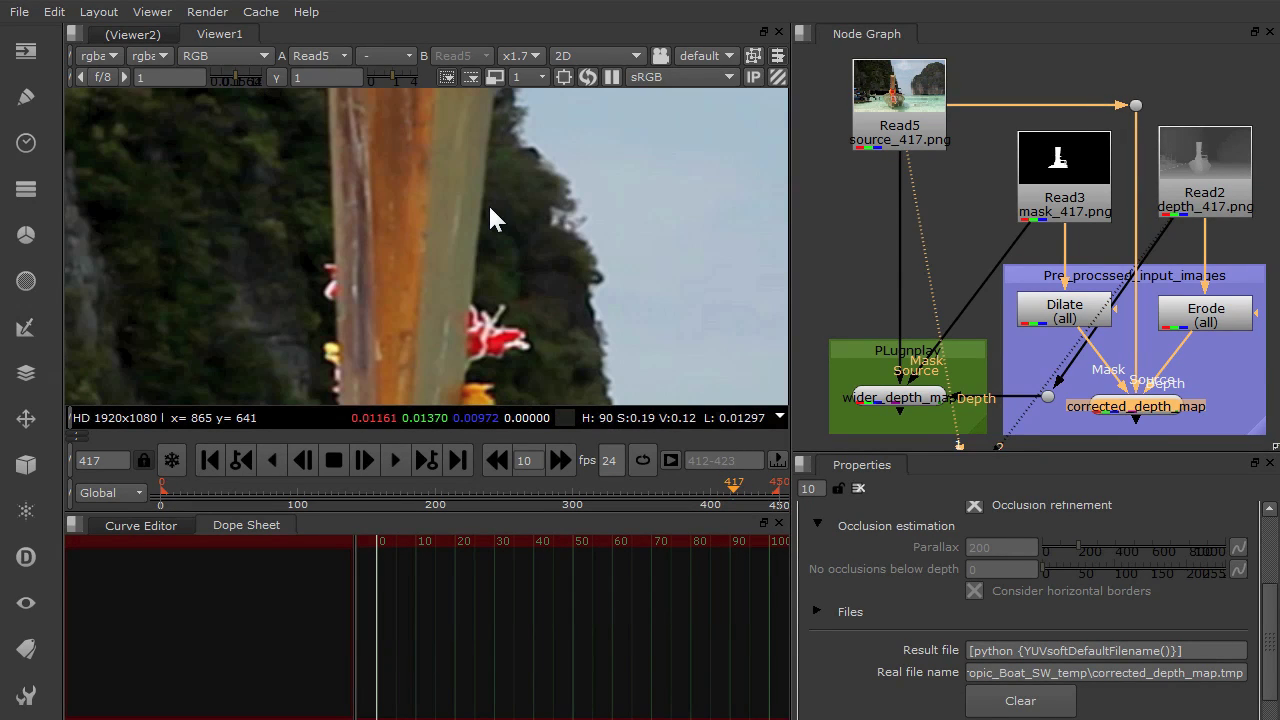
pyautogui.press('2')
pyautogui.press('1')
# Alternate between the Erode output and the Read5 source to check how the eroded depth map fits the wooden post
pyautogui.press('2')
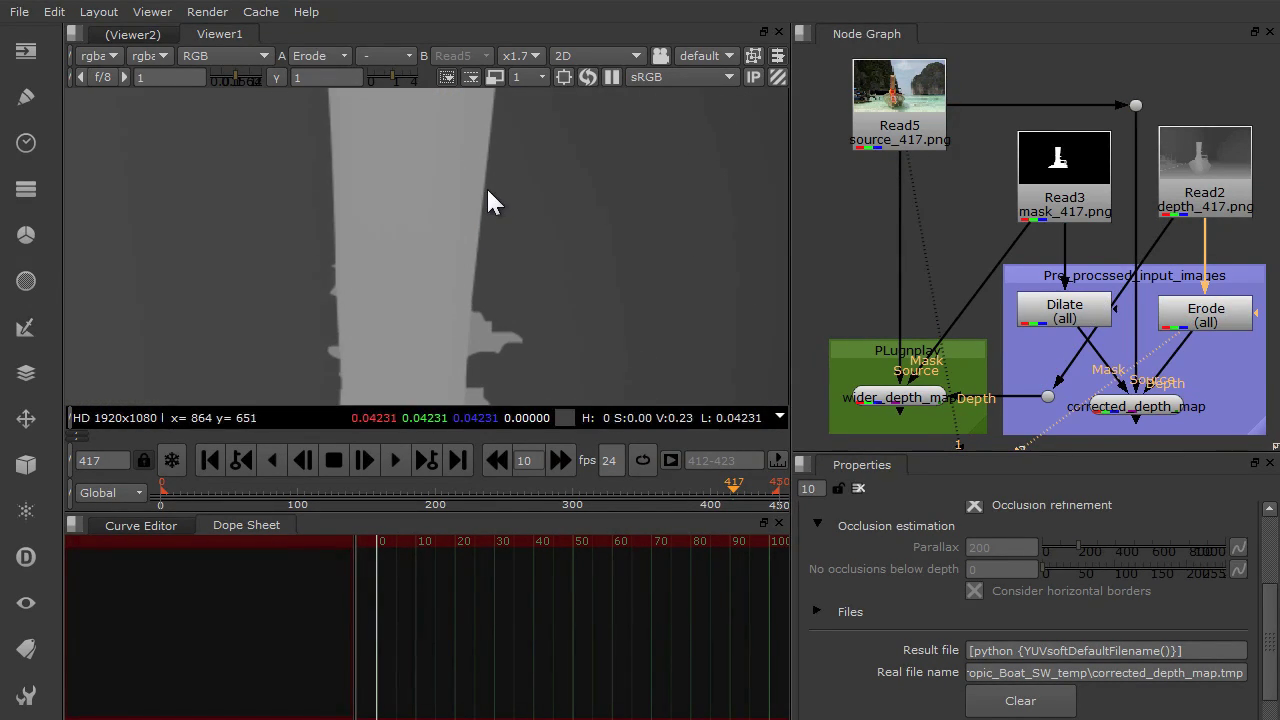
pyautogui.press('1')
pyautogui.press('2')
pyautogui.press('1')
pyautogui.press('2')
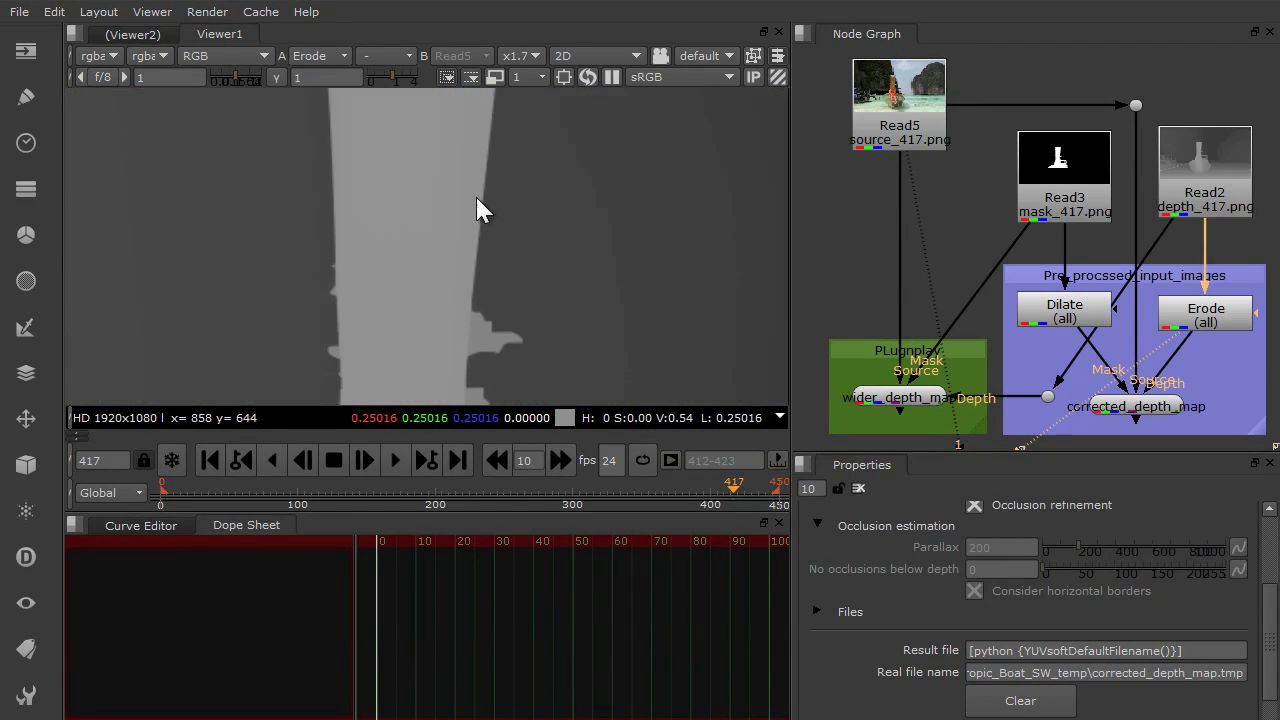
pyautogui.press('1')
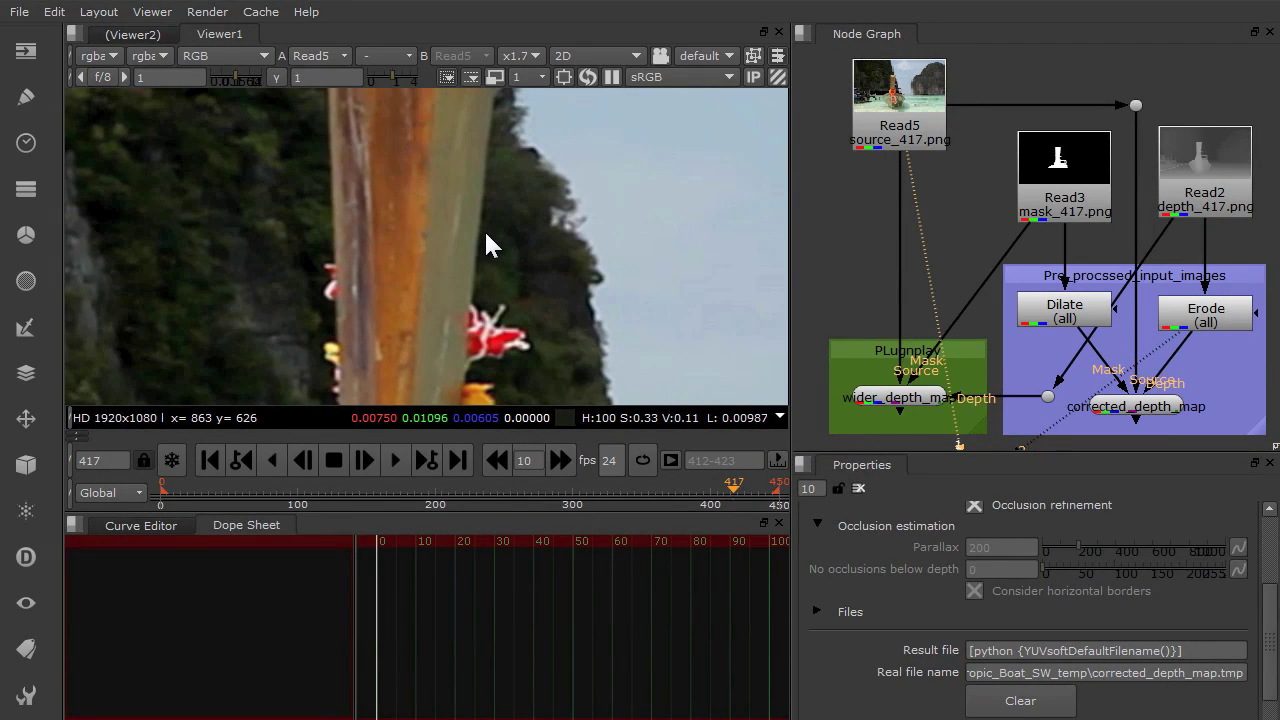
# Alternate between the Read3 mask and the Read5 source to check how the mask covers the wooden post
pyautogui.press('3')
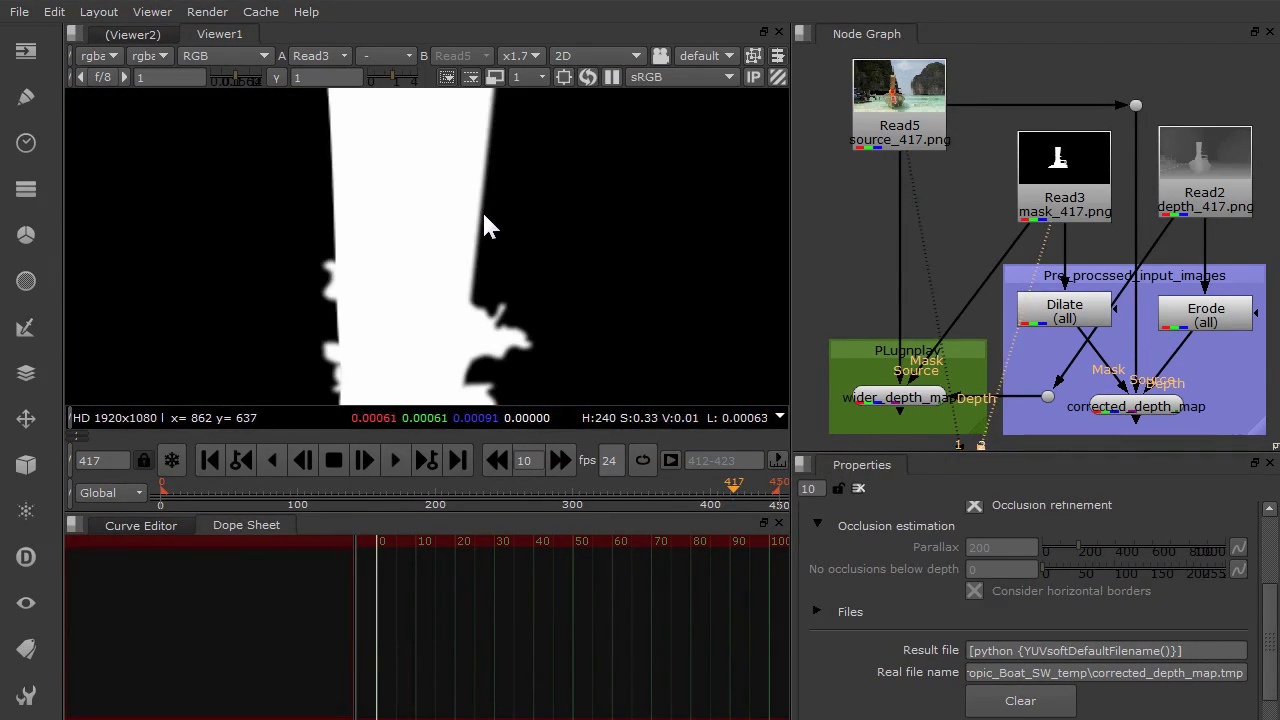
pyautogui.press('1')
pyautogui.press('3')
pyautogui.press('1')
pyautogui.press('3')
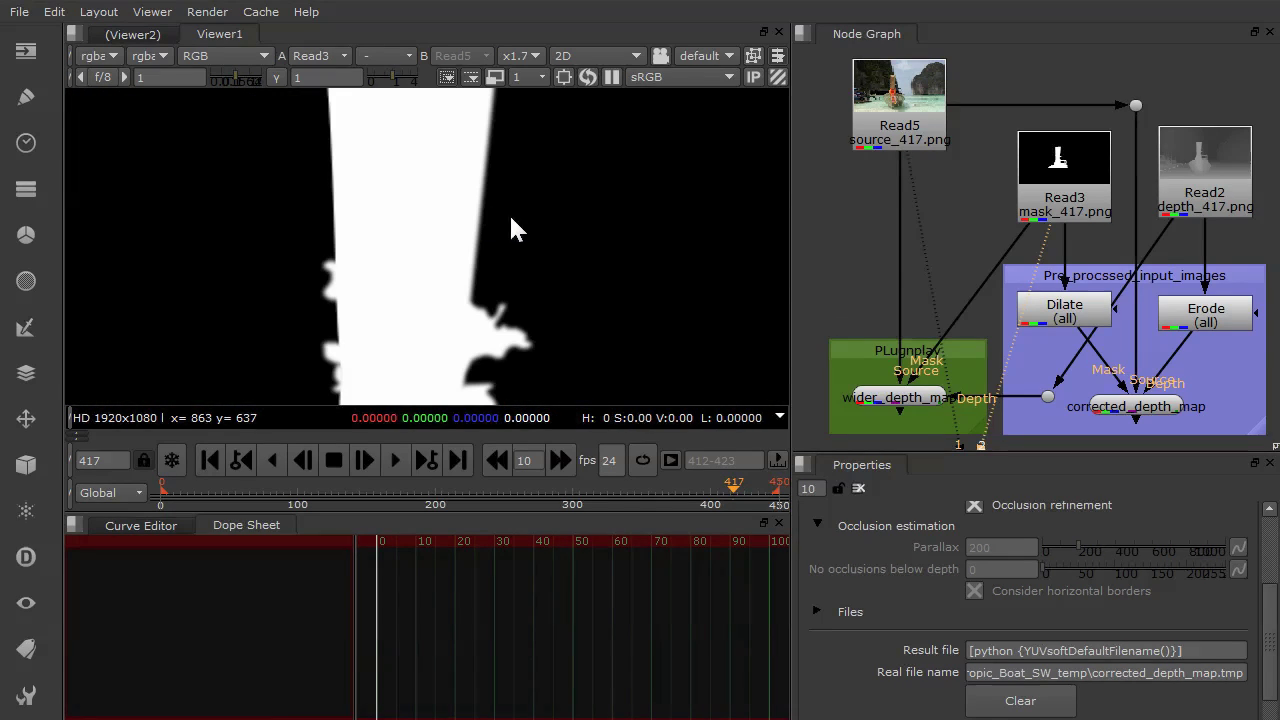
# View the Dilate output as the first viewer input and assign the Erode output as the second
pyautogui.click(1062, 308)
pyautogui.press('1')
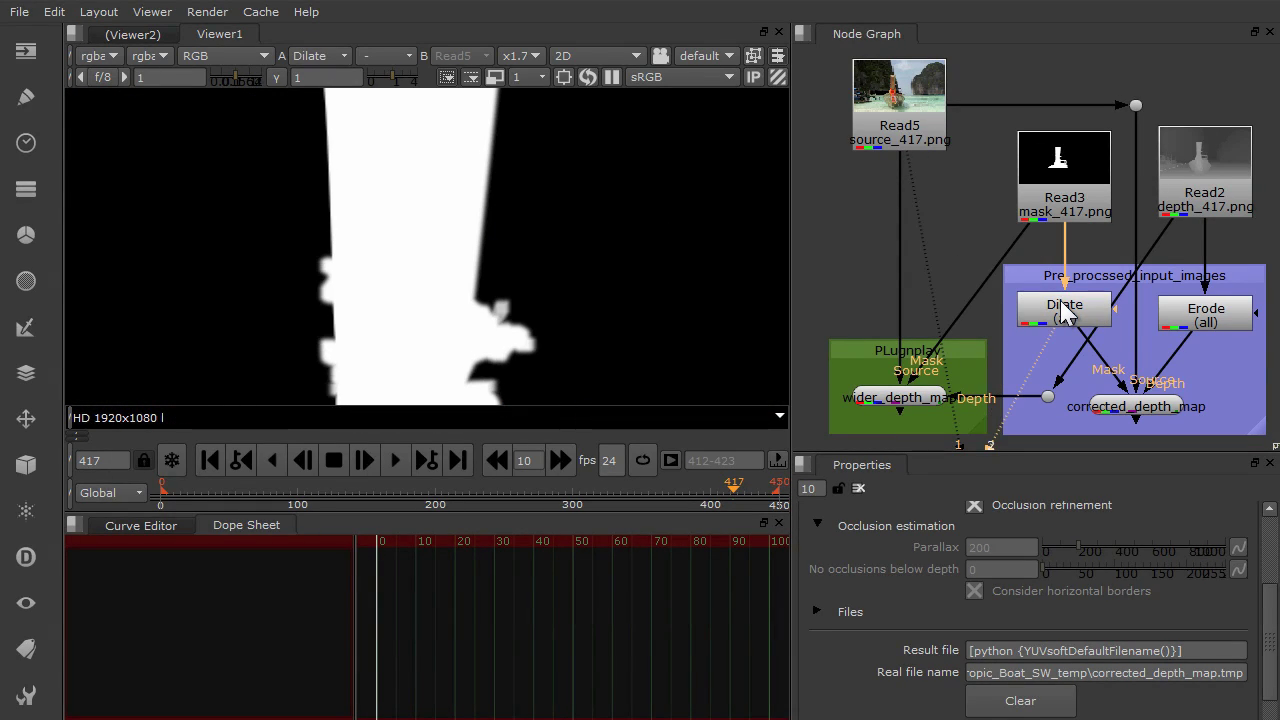
pyautogui.click(1065, 312)
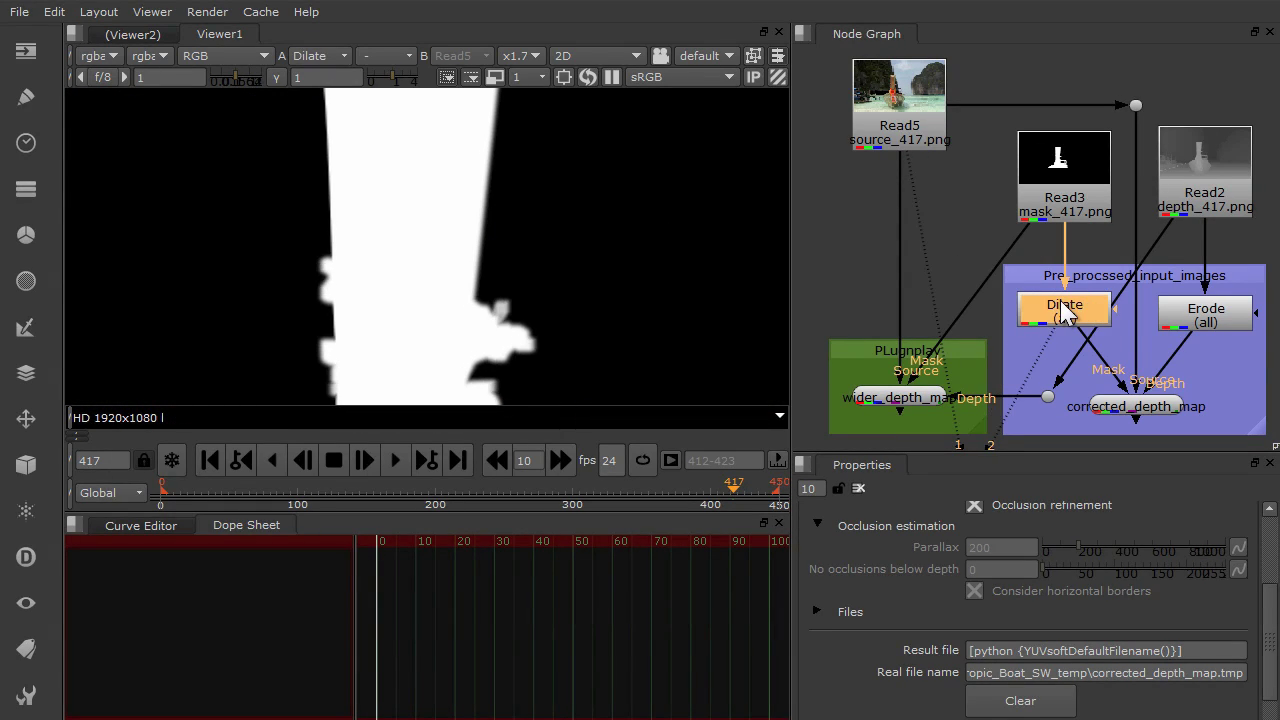
pyautogui.click(1205, 312)
pyautogui.press('2')
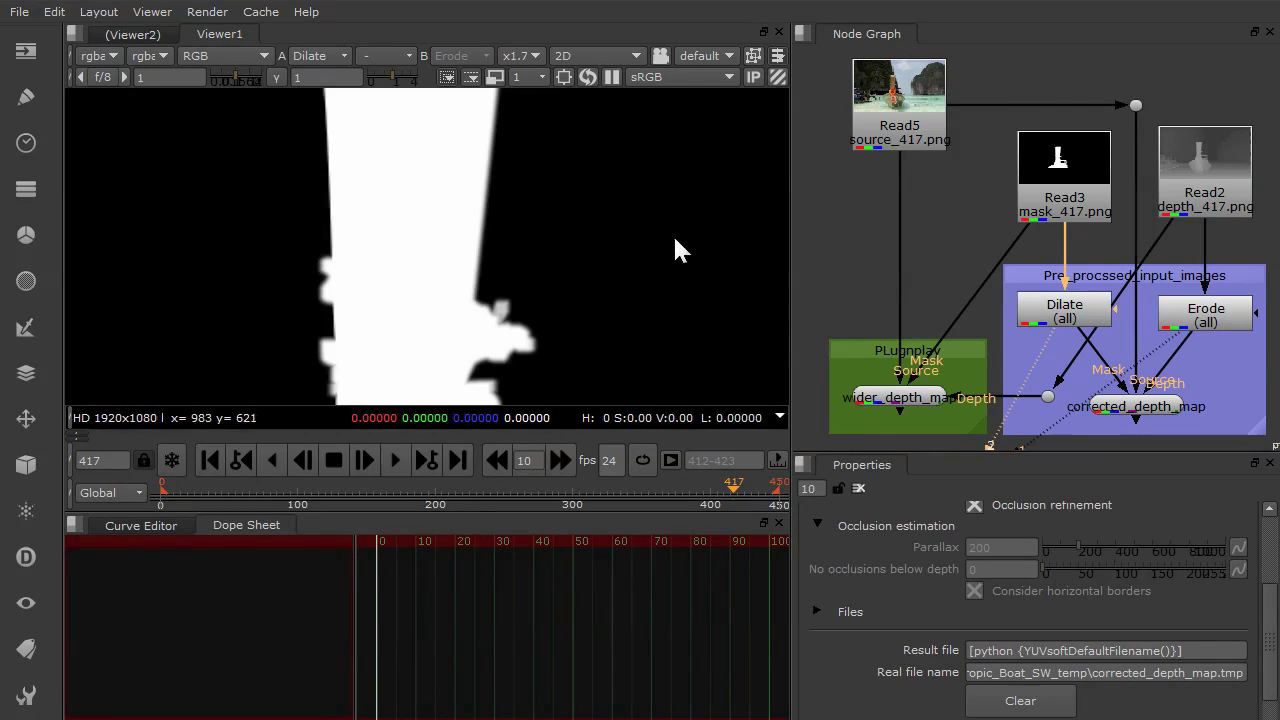
# Compare the dilated mask with the eroded depth map along the post, and check Dilate's link to corrected_depth_map's mask input
pyautogui.press('2')
pyautogui.press('1')
pyautogui.press('2')
pyautogui.press('1')
pyautogui.scroll(1, 884, 515)
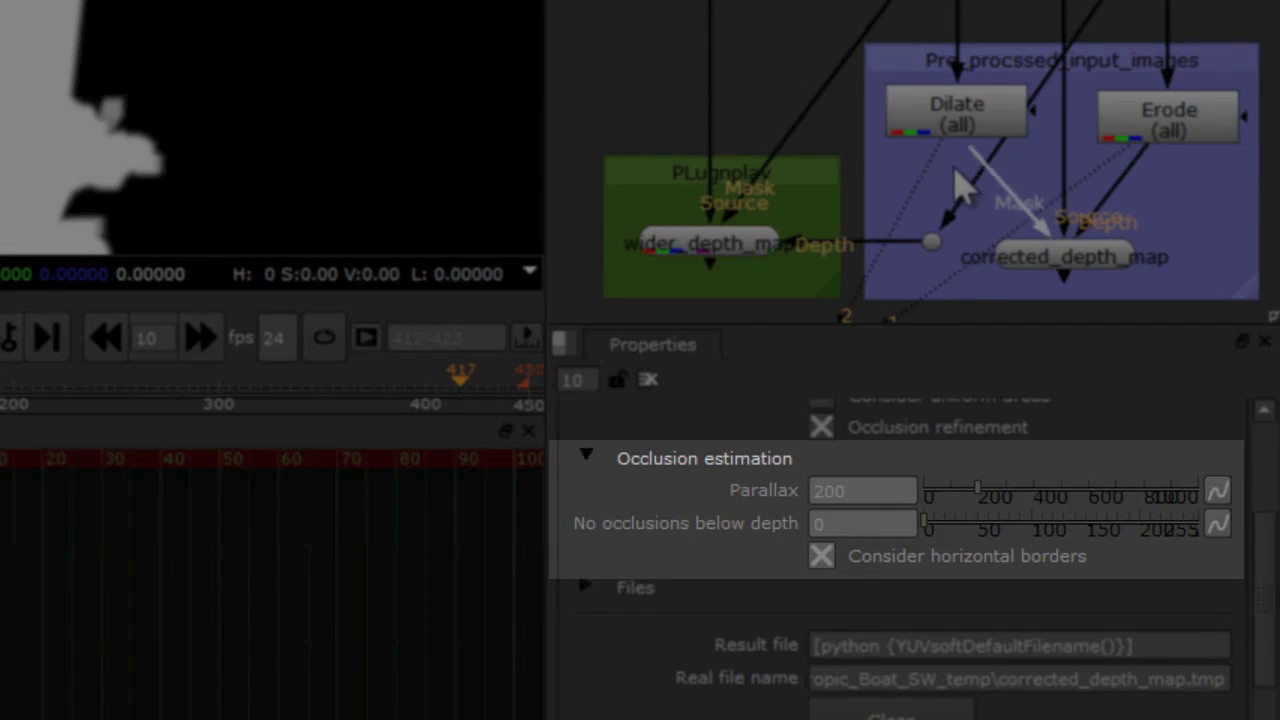
pyautogui.moveTo(1029, 206); pyautogui.dragTo(960, 106)
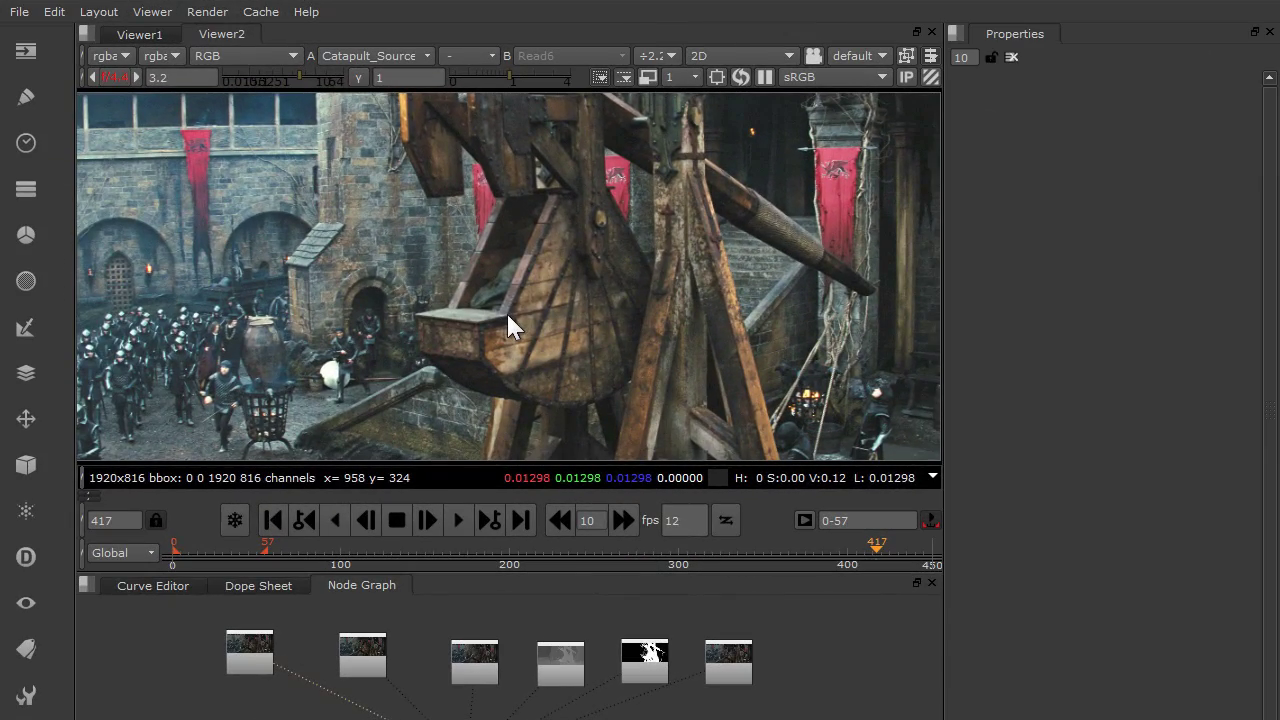
# Compare the Catapult_Source frame with the narrow depth map result, examining the catapult's edges up close
pyautogui.press('2')
pyautogui.press('1')
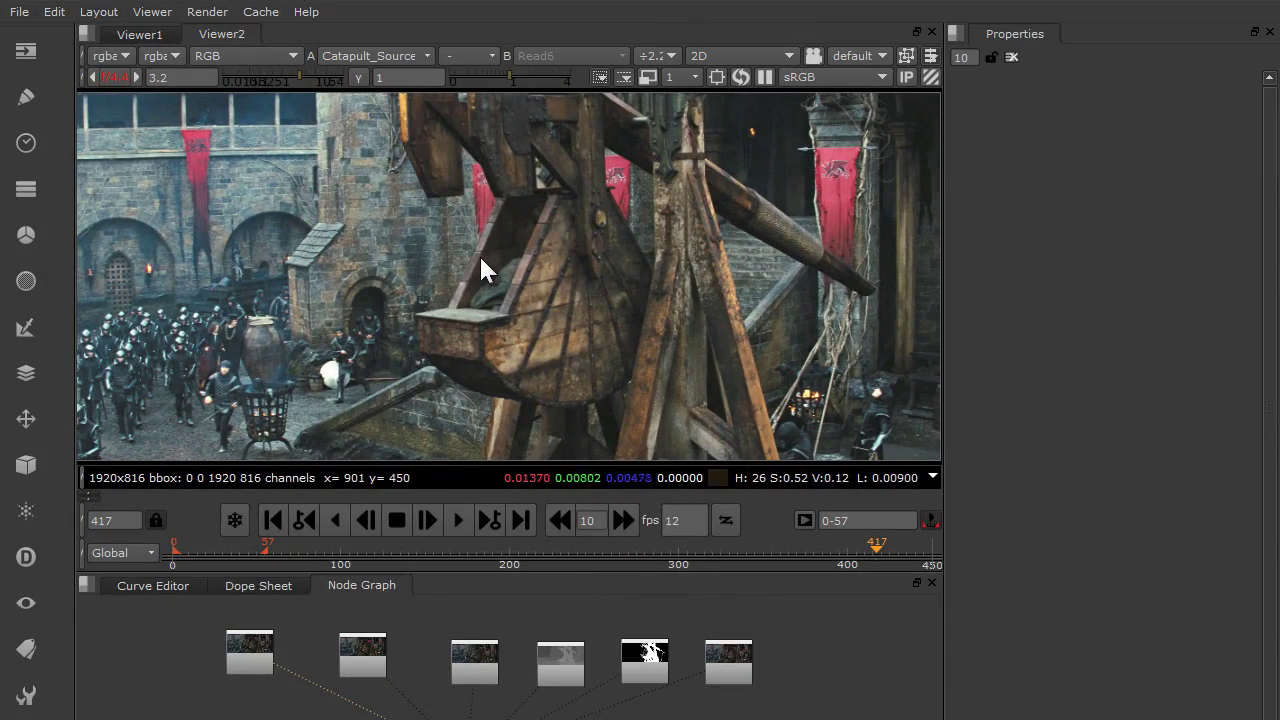
pyautogui.press('2')
pyautogui.scroll(5, 477, 257)
pyautogui.moveTo(507, 209); pyautogui.dragTo(424, 361, button='middle')
pyautogui.press('1')
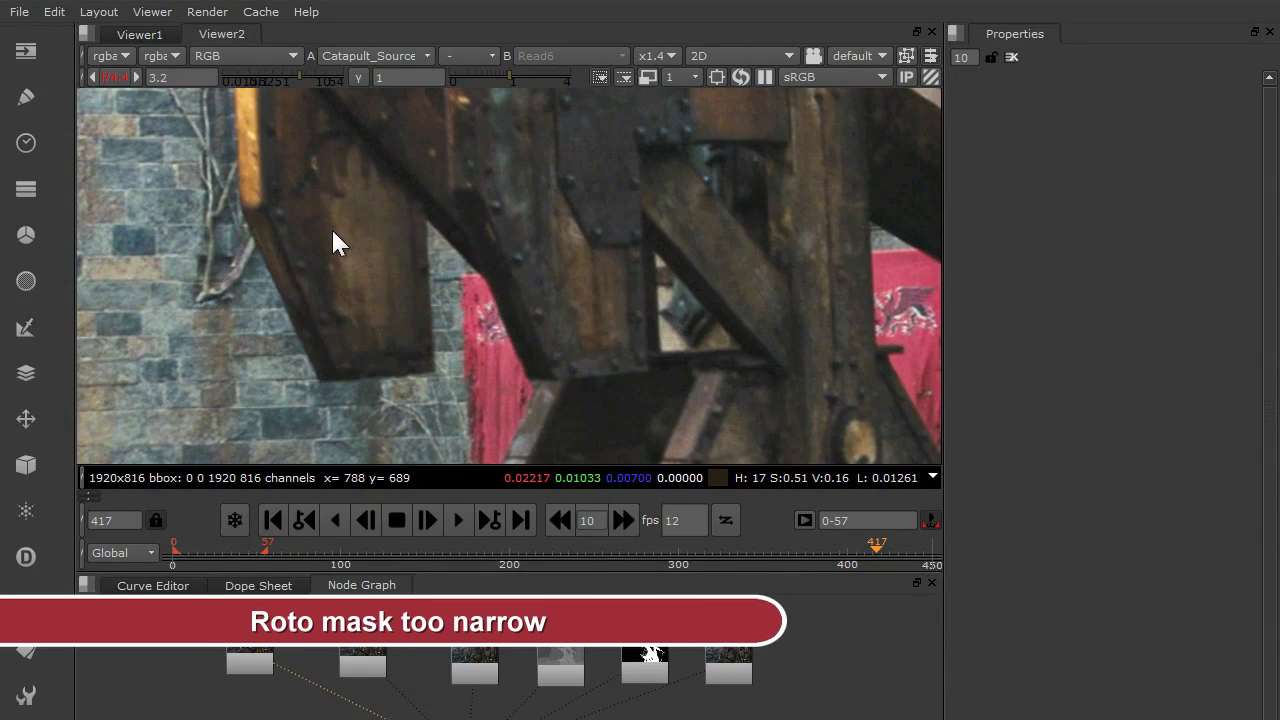
pyautogui.press('2')
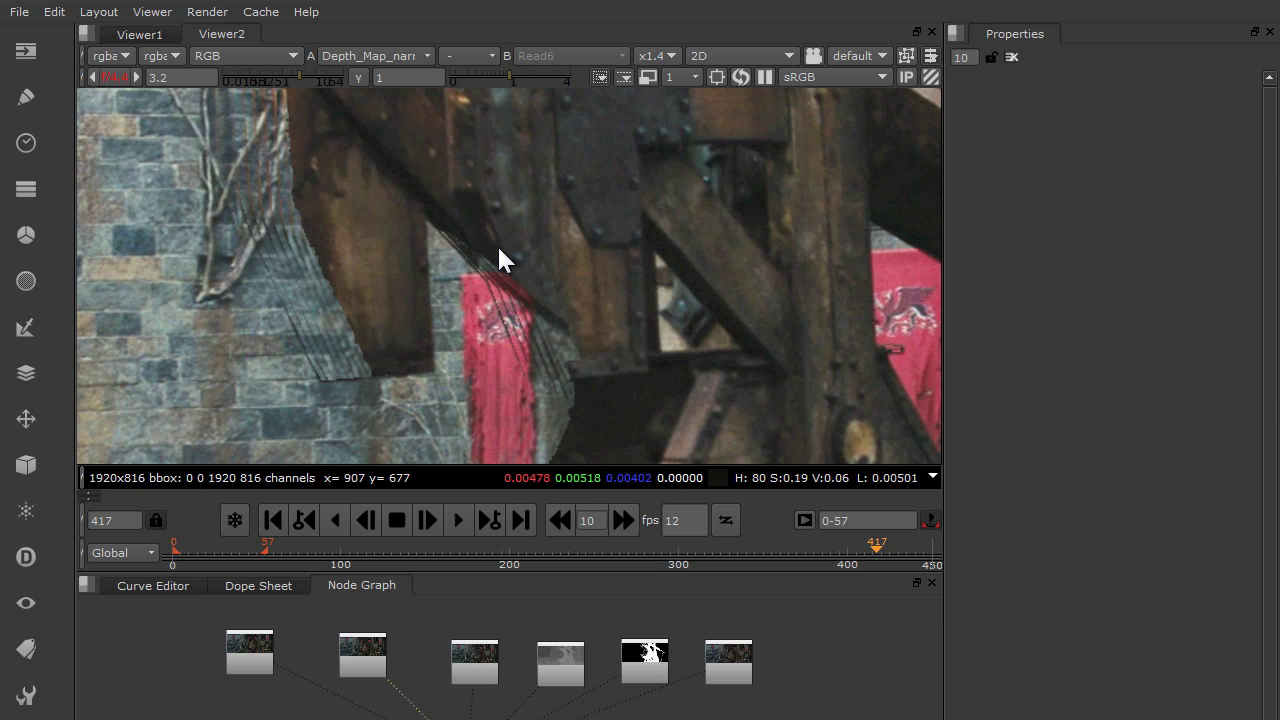
pyautogui.press('1')
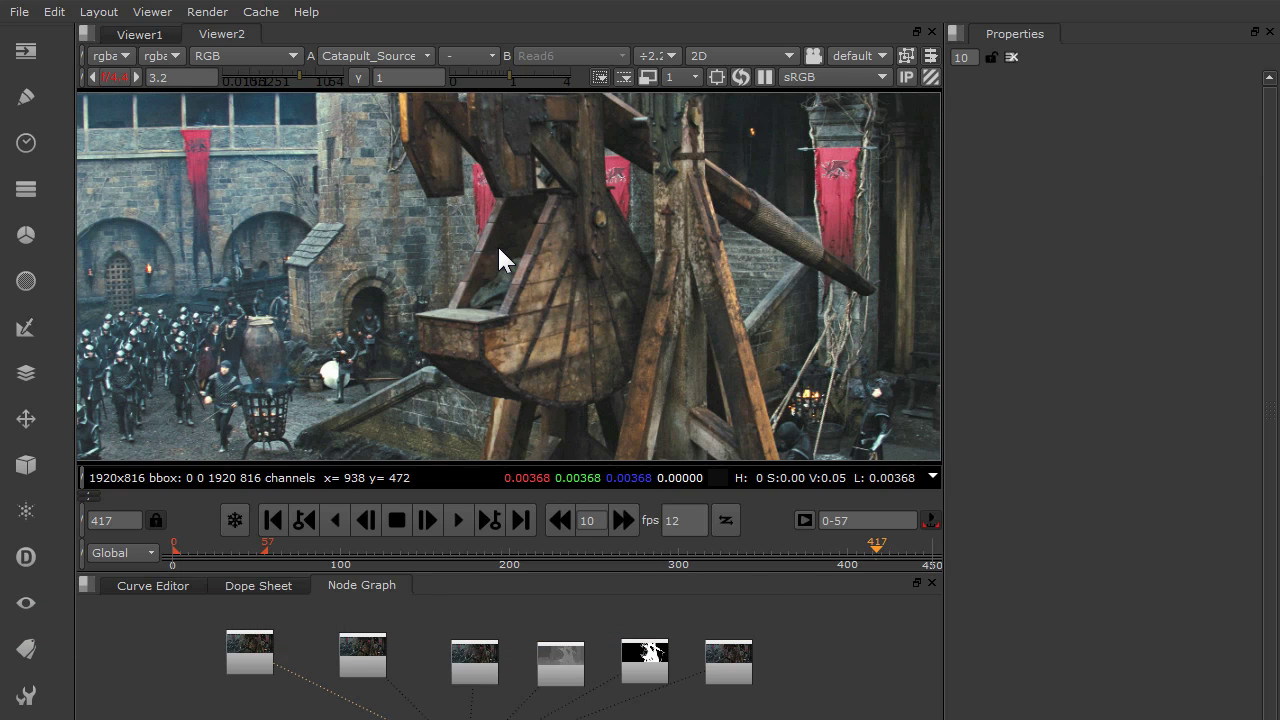
# Examine the narrow roto mask result up close around the catapult's upper beams and the red banner
pyautogui.press('2')
pyautogui.scroll(-1, 533, 268)
pyautogui.scroll(4, 536, 270)
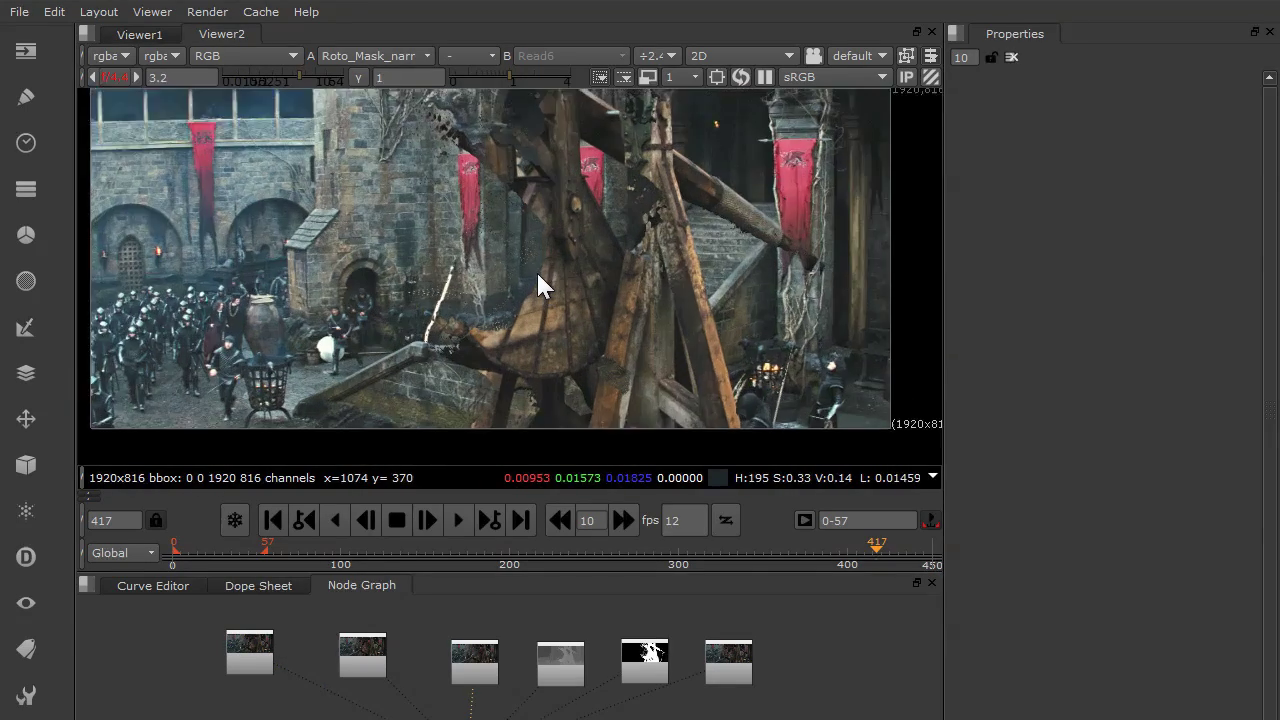
pyautogui.moveTo(500, 223); pyautogui.dragTo(537, 423, button='middle')
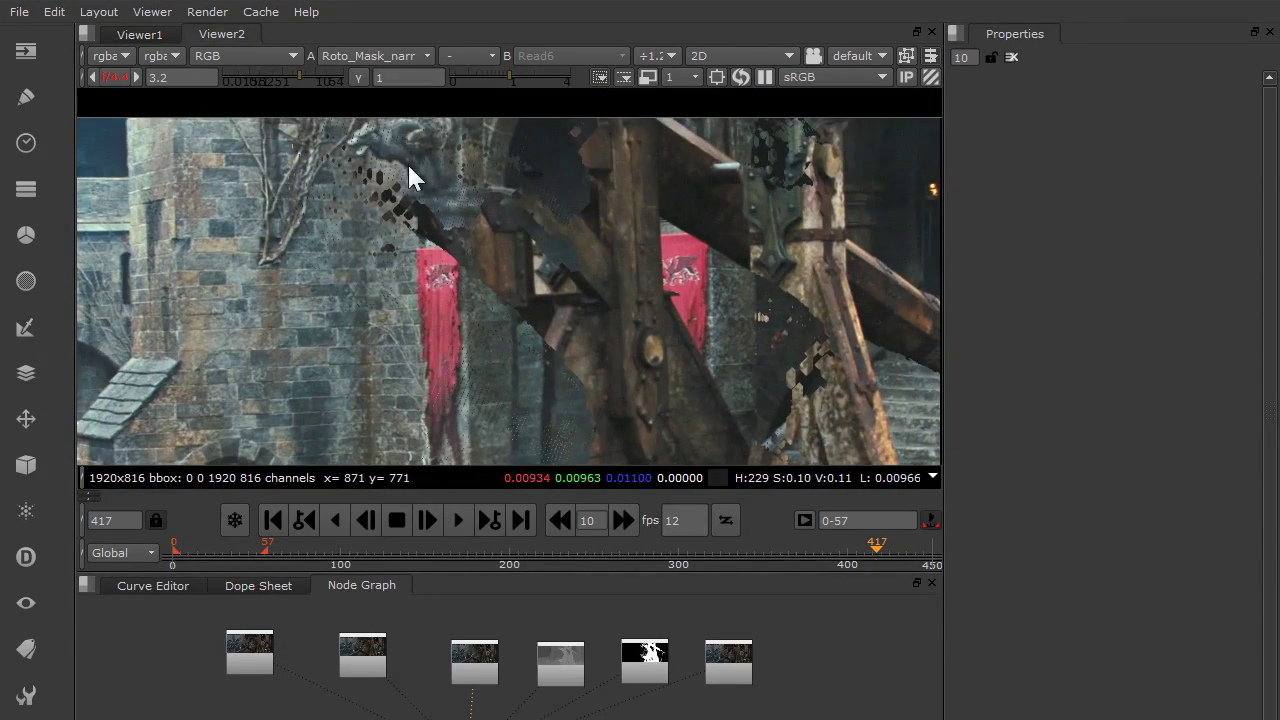
pyautogui.moveTo(408, 177); pyautogui.dragTo(459, 178, button='middle')
pyautogui.scroll(2, 437, 135)
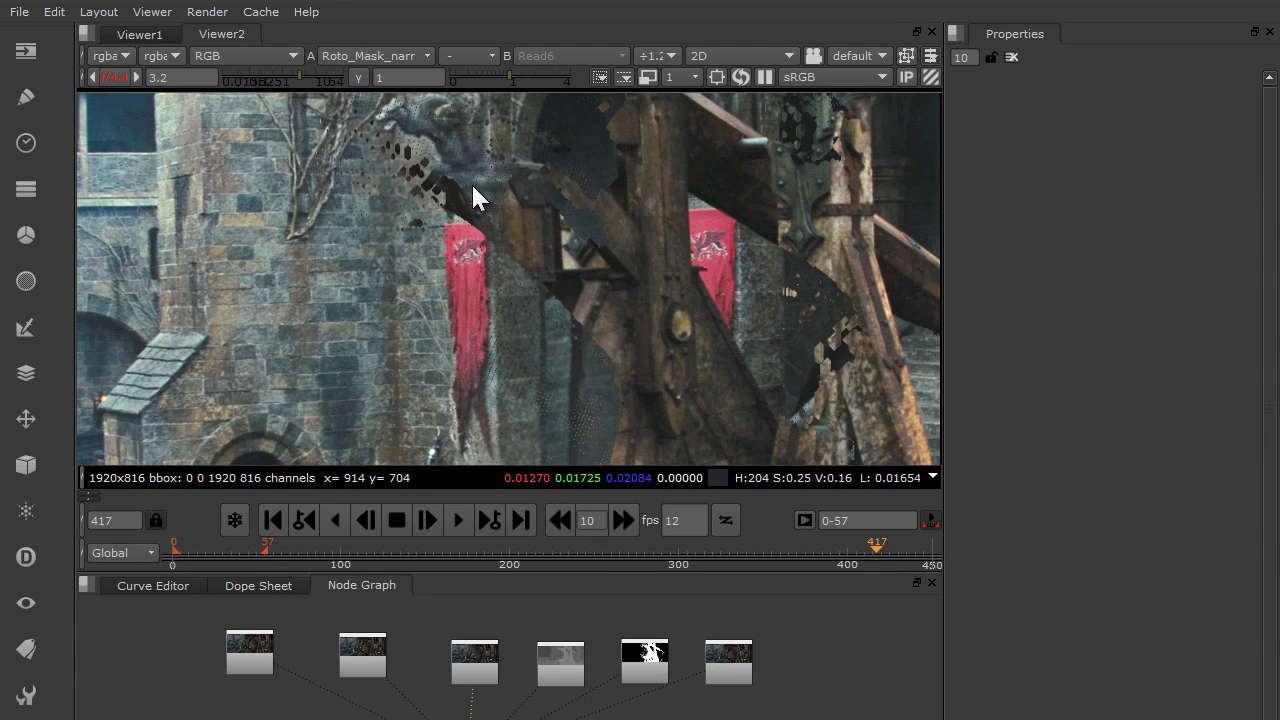
# Inspect the corrupted depth map and the corrupted roto mask around the catapult
pyautogui.press('3')
pyautogui.scroll(-2, 572, 194)
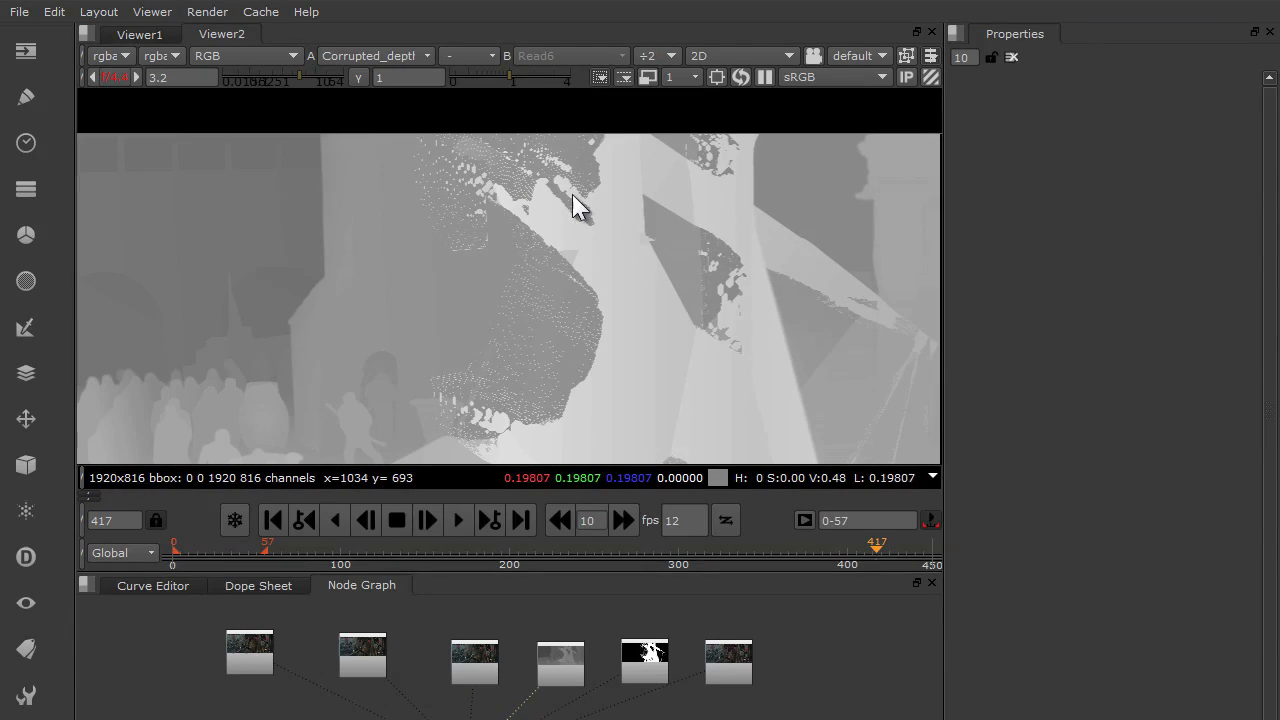
pyautogui.moveTo(630, 268); pyautogui.dragTo(592, 225, button='middle')
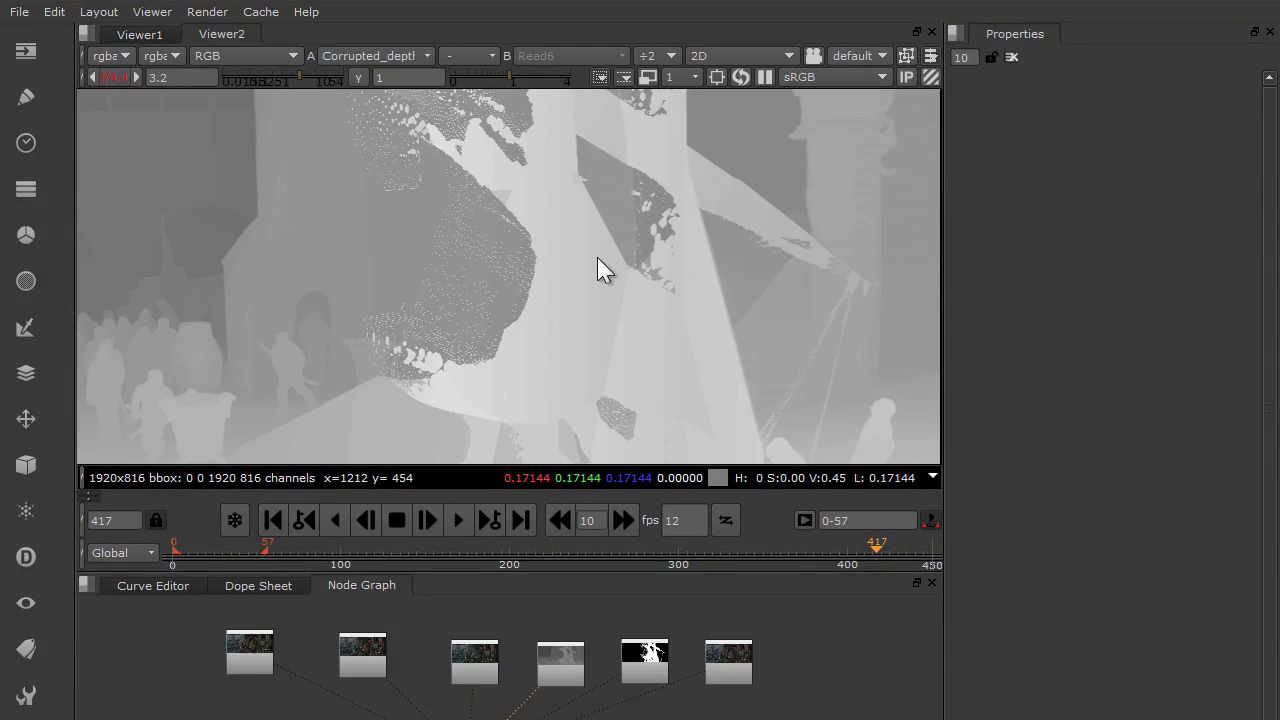
pyautogui.press('4')
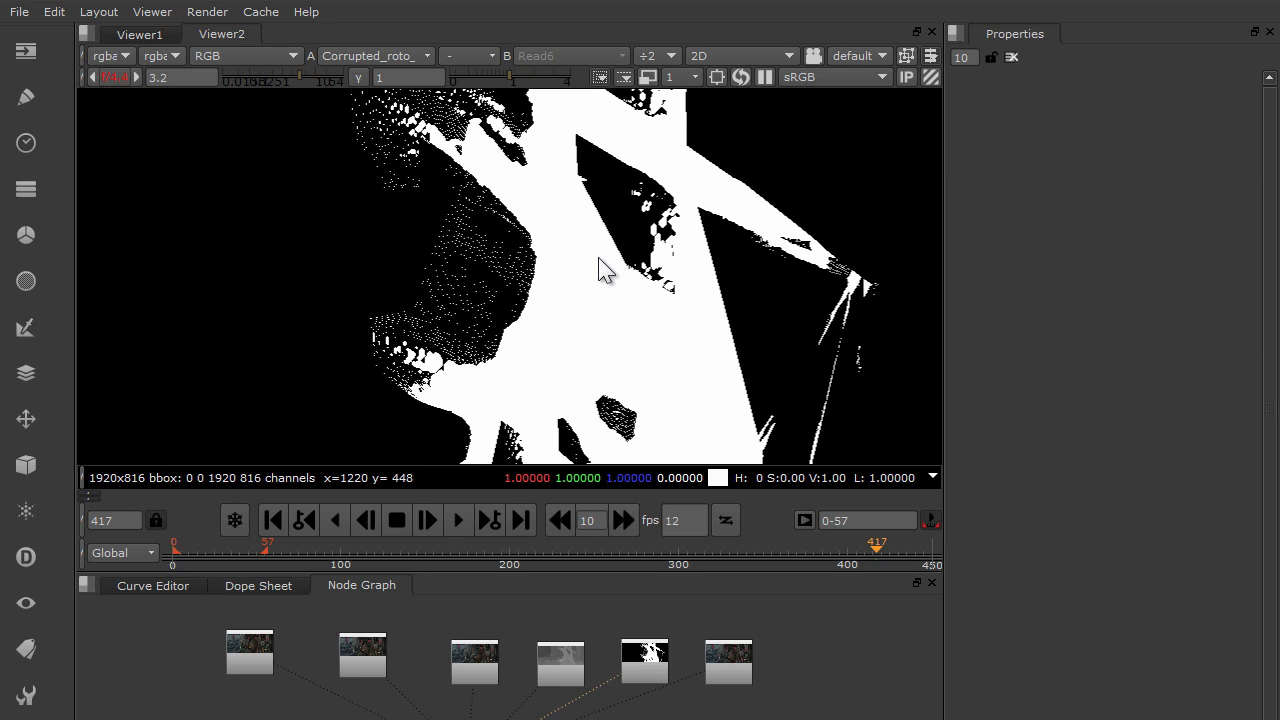
# Show the whole Read6 clip in the viewer, go to the last frame, play the sequence, and stop playback
pyautogui.press('5')
pyautogui.press('f')
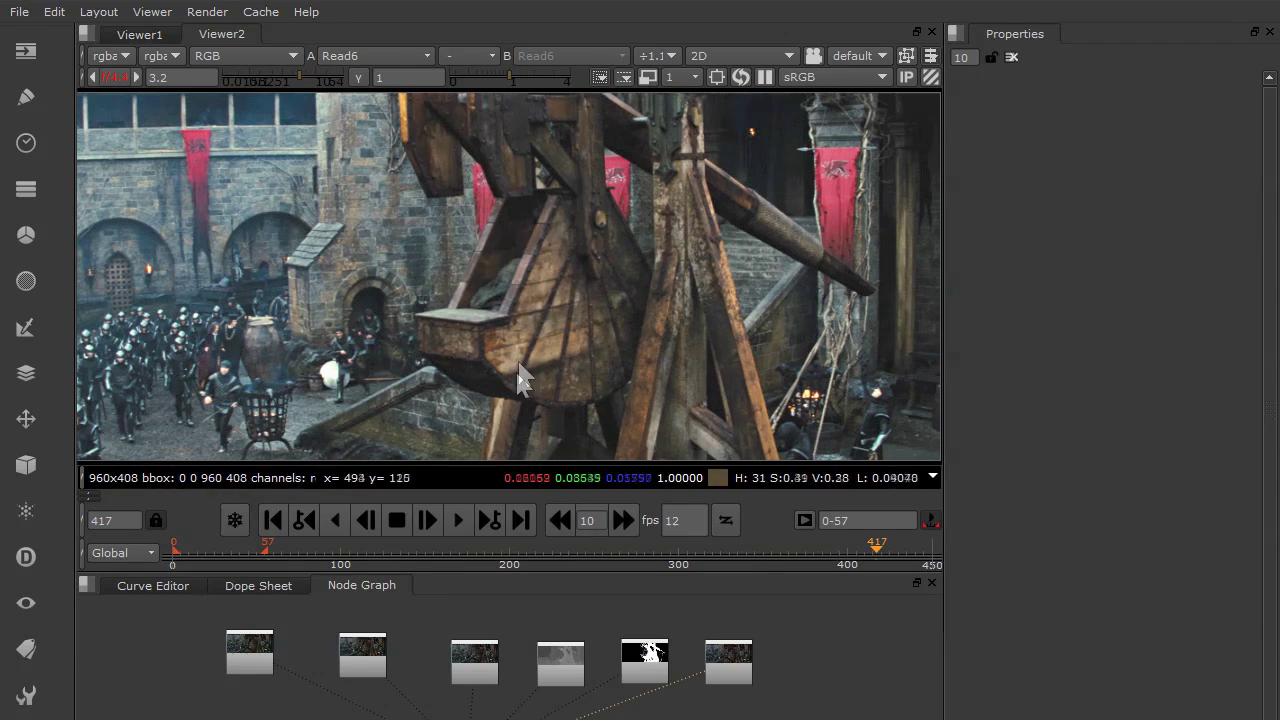
pyautogui.click(521, 519)
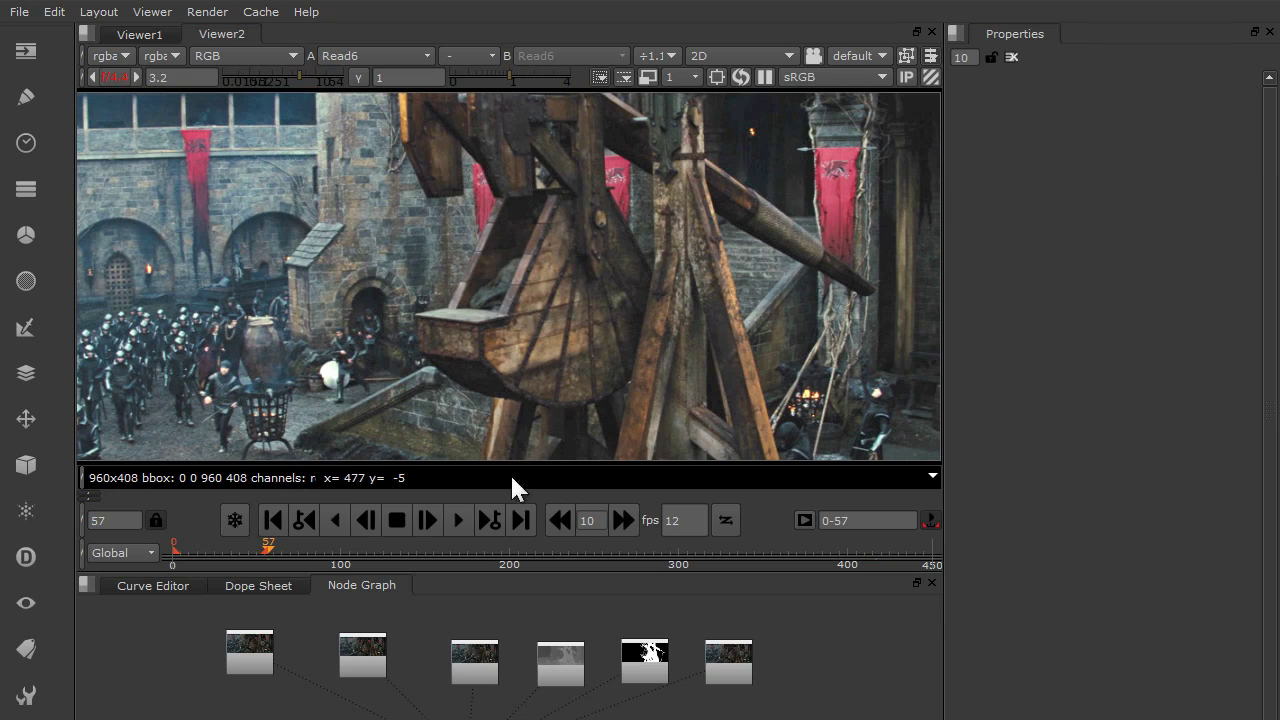
pyautogui.click(335, 519)
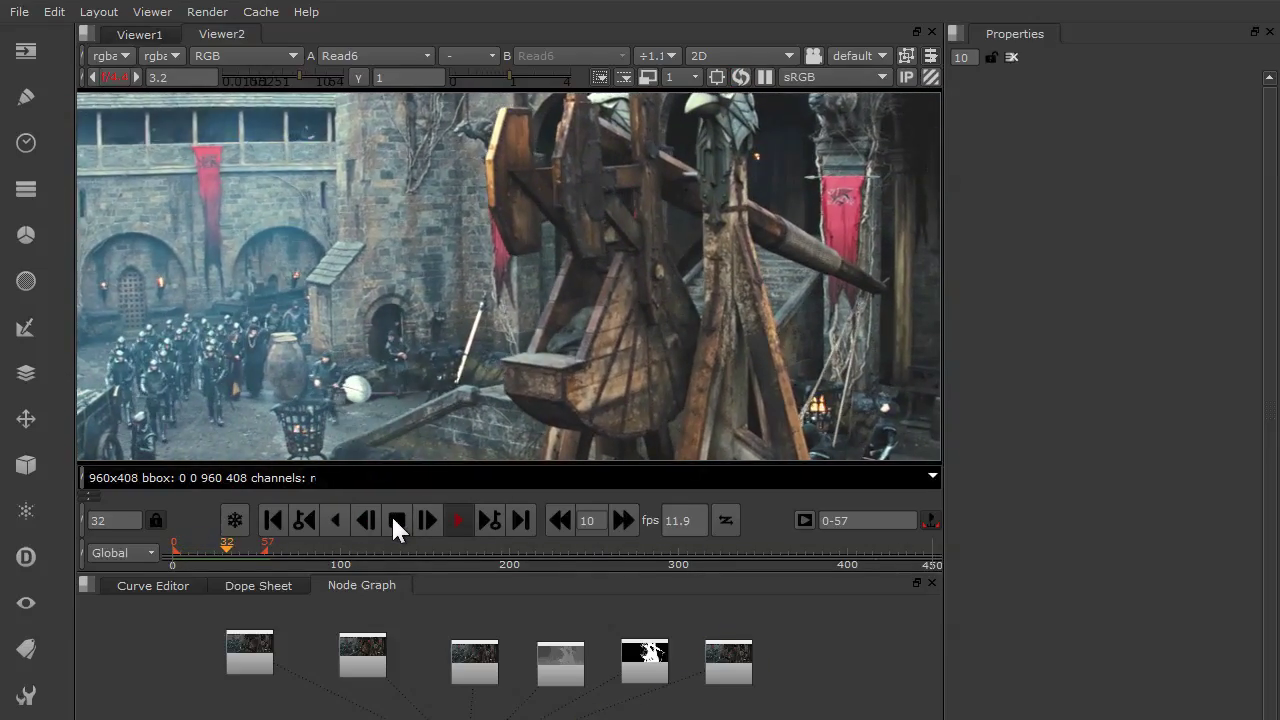
pyautogui.click(396, 520)
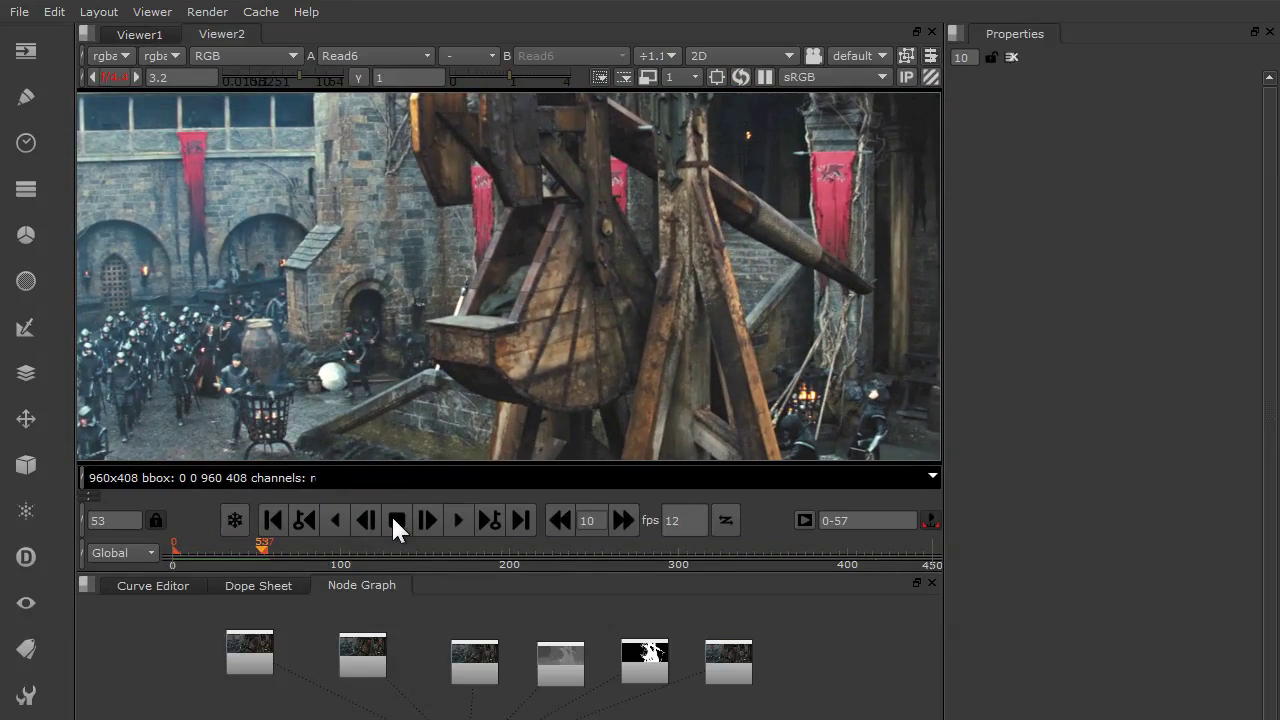